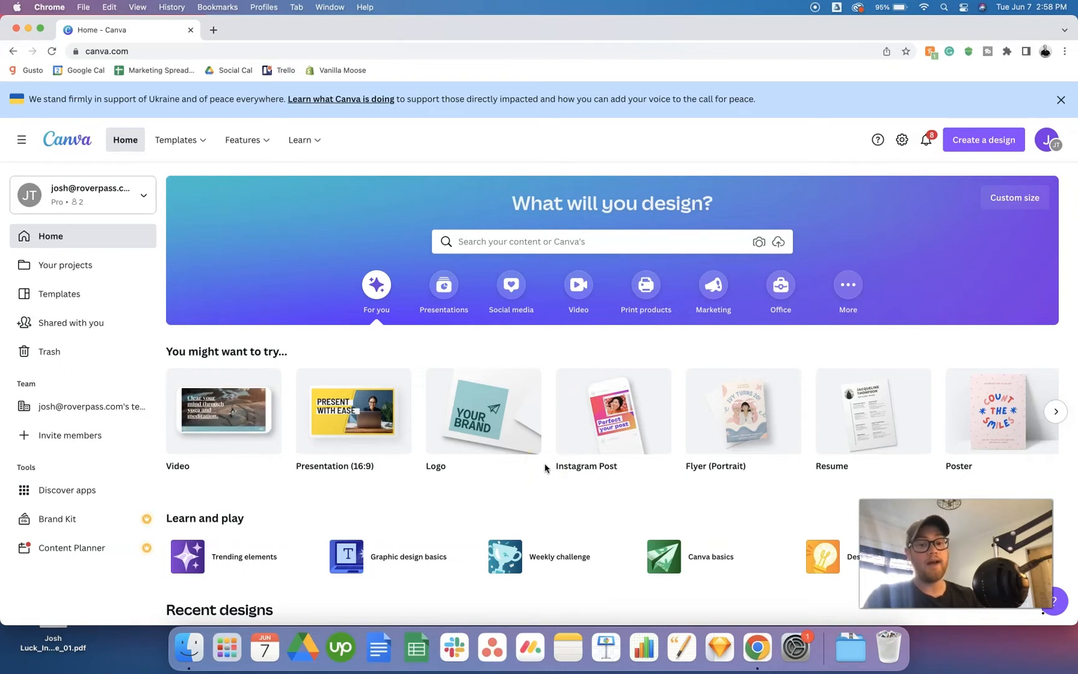
mouse_move(552, 463)
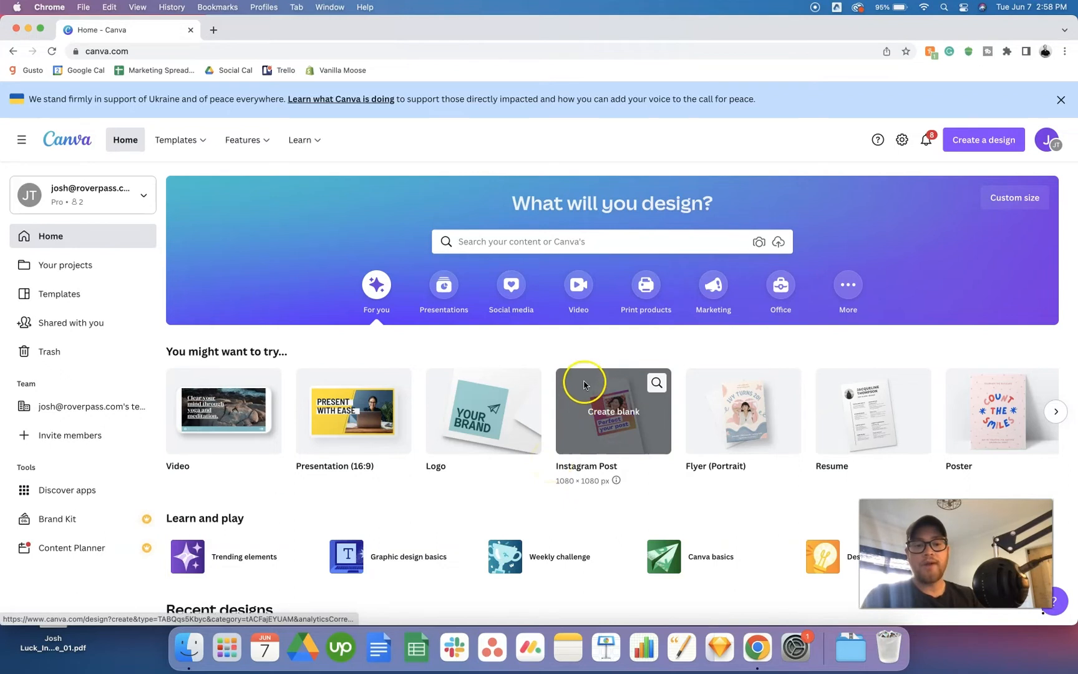
click(594, 358)
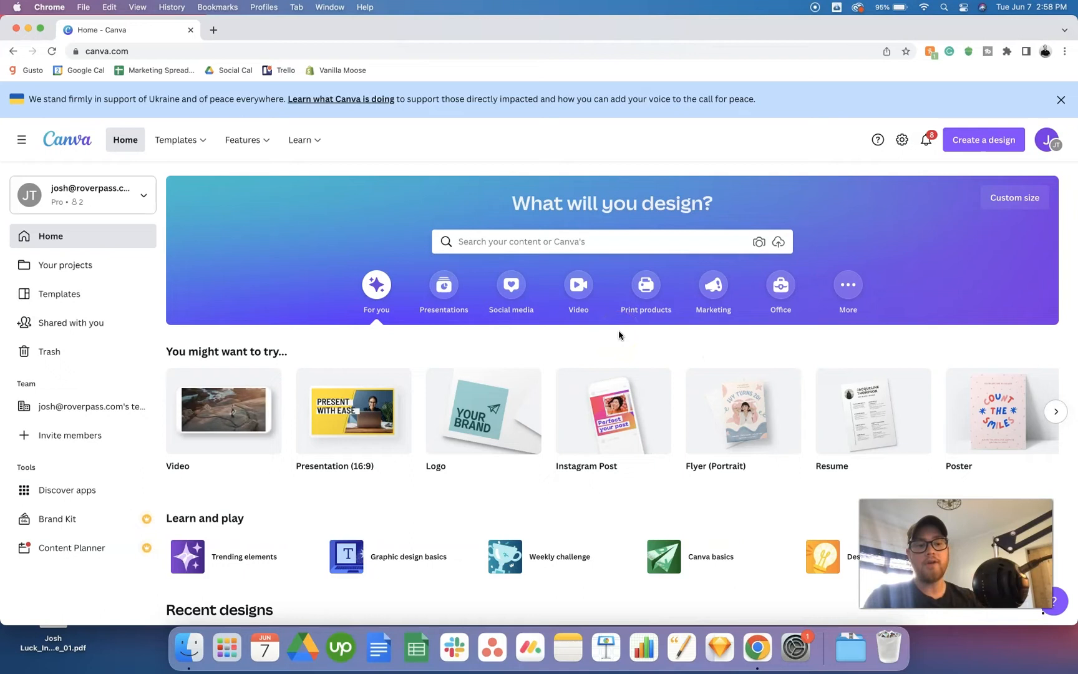
scroll(618, 335, down, 1)
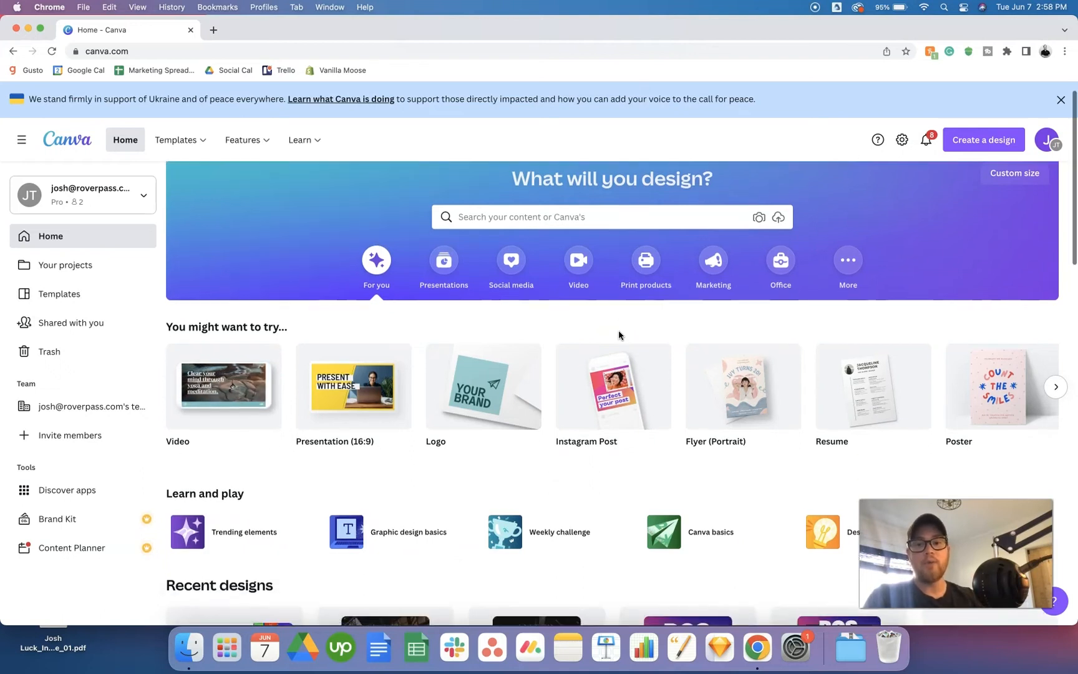
scroll(374, 424, down, 6)
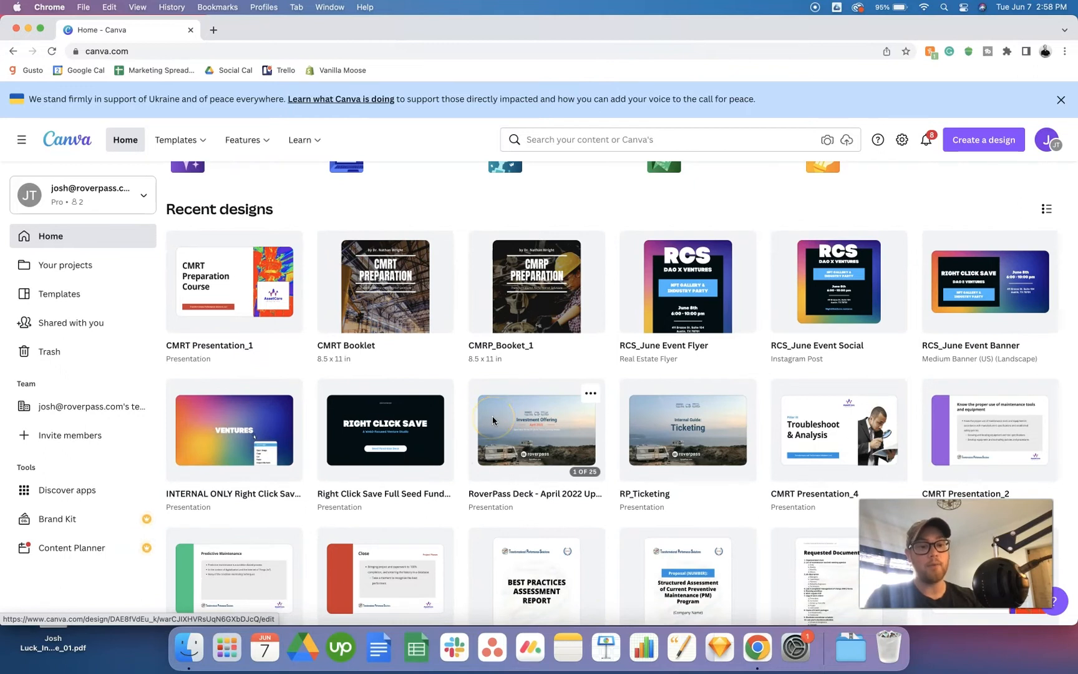
scroll(493, 420, up, 6)
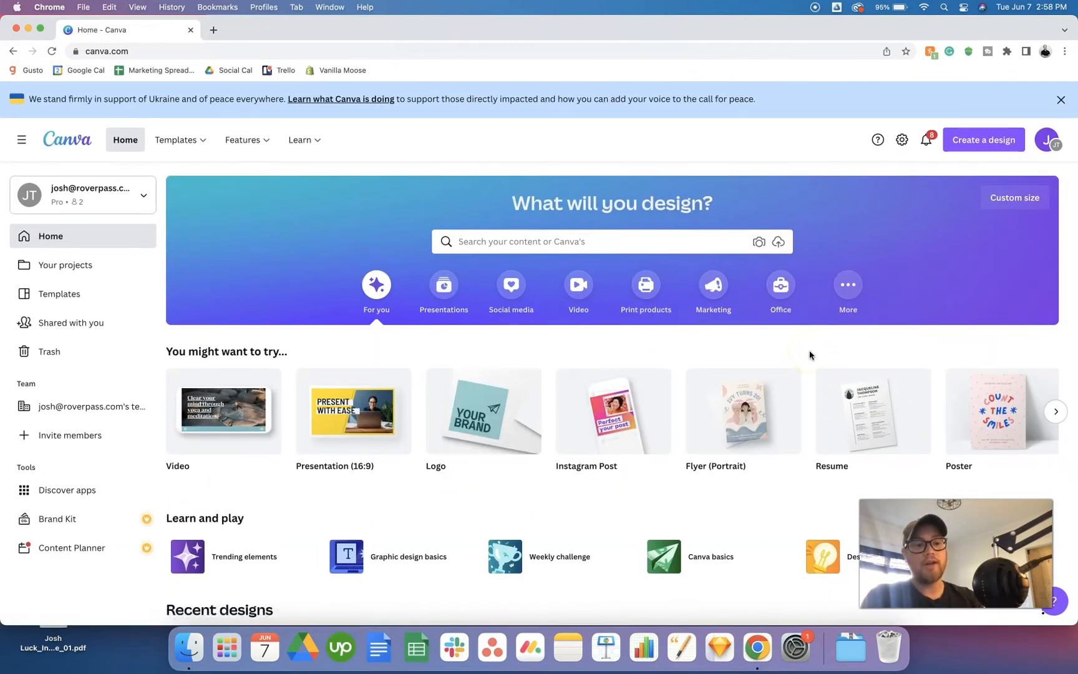
Step: Create a new blank design with a custom size of 1080 × 720 px
click(978, 145)
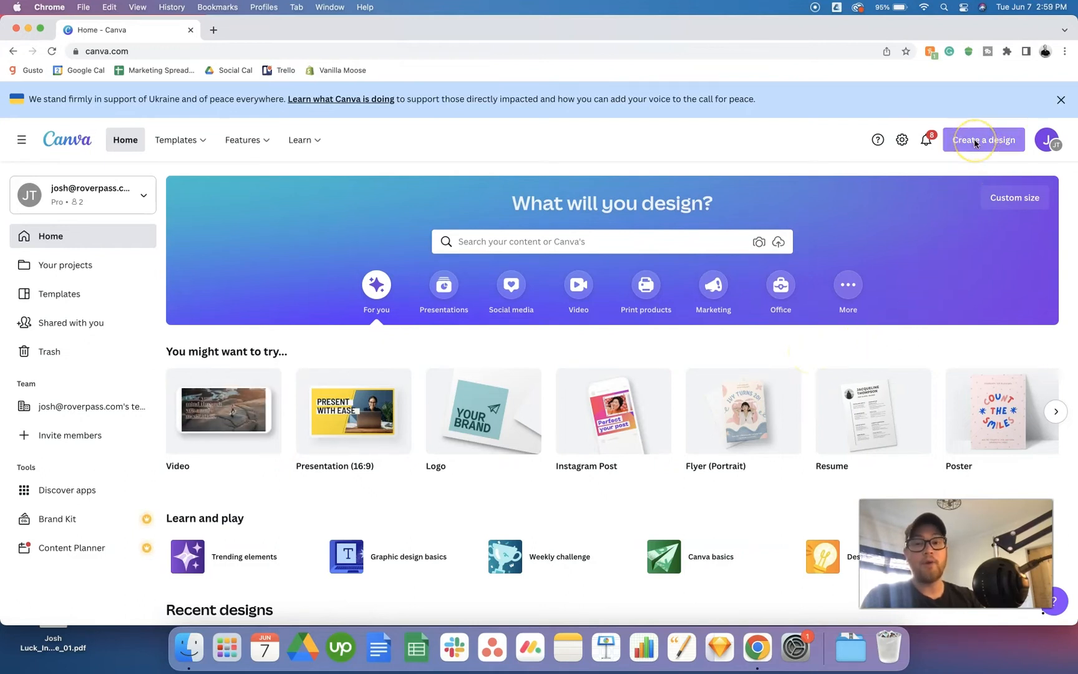
click(975, 142)
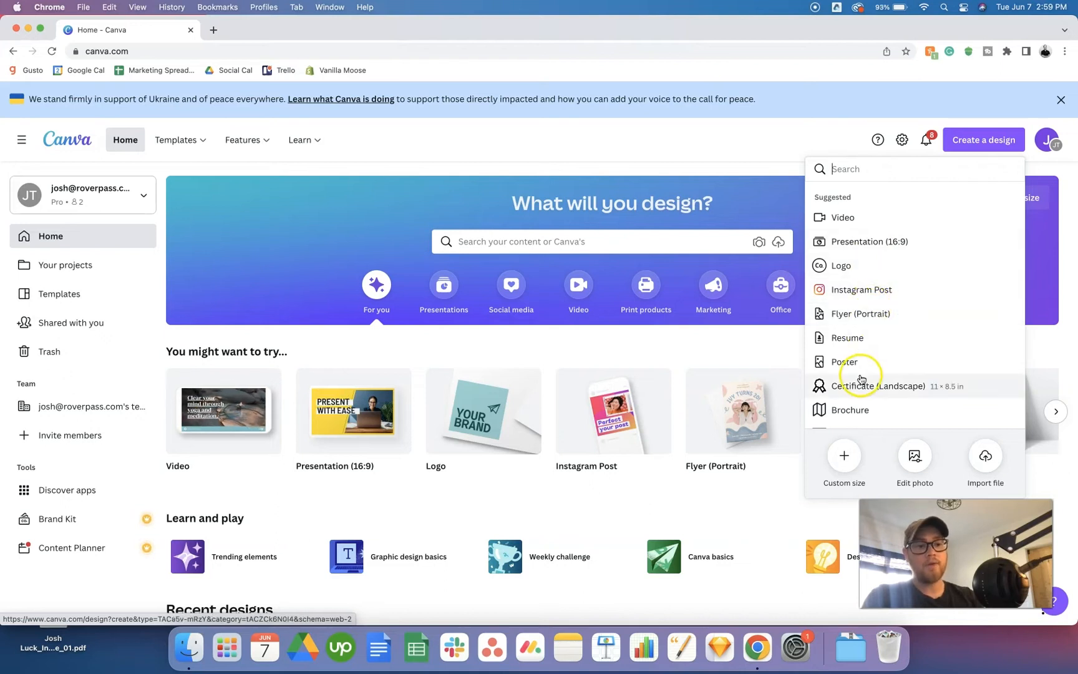
click(846, 456)
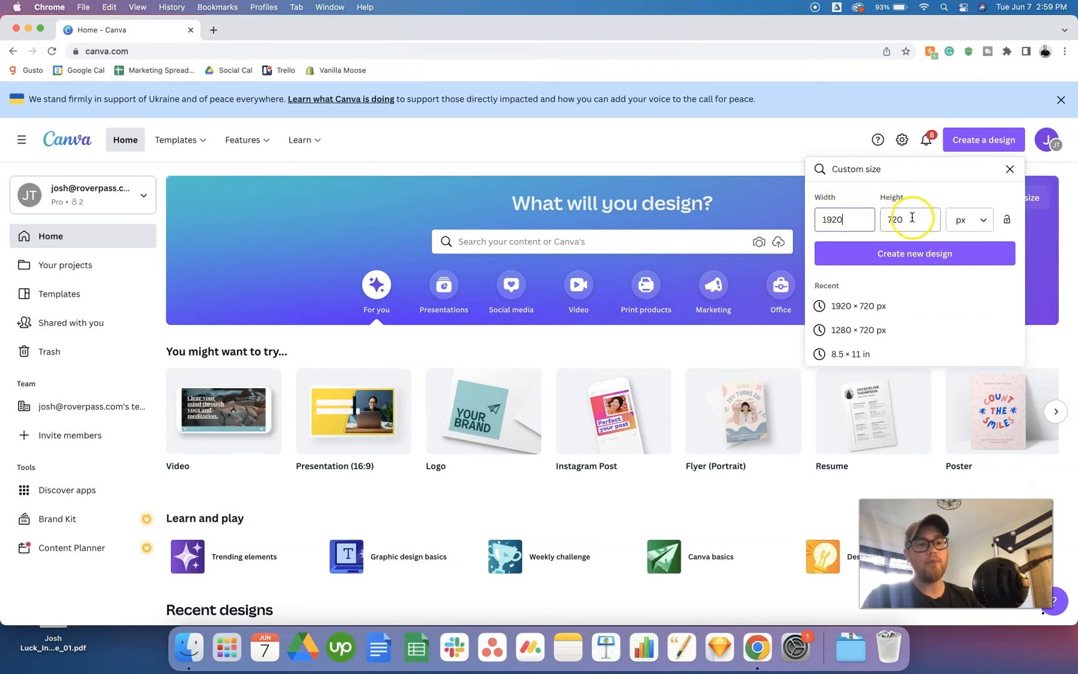
click(856, 219)
text(1080)
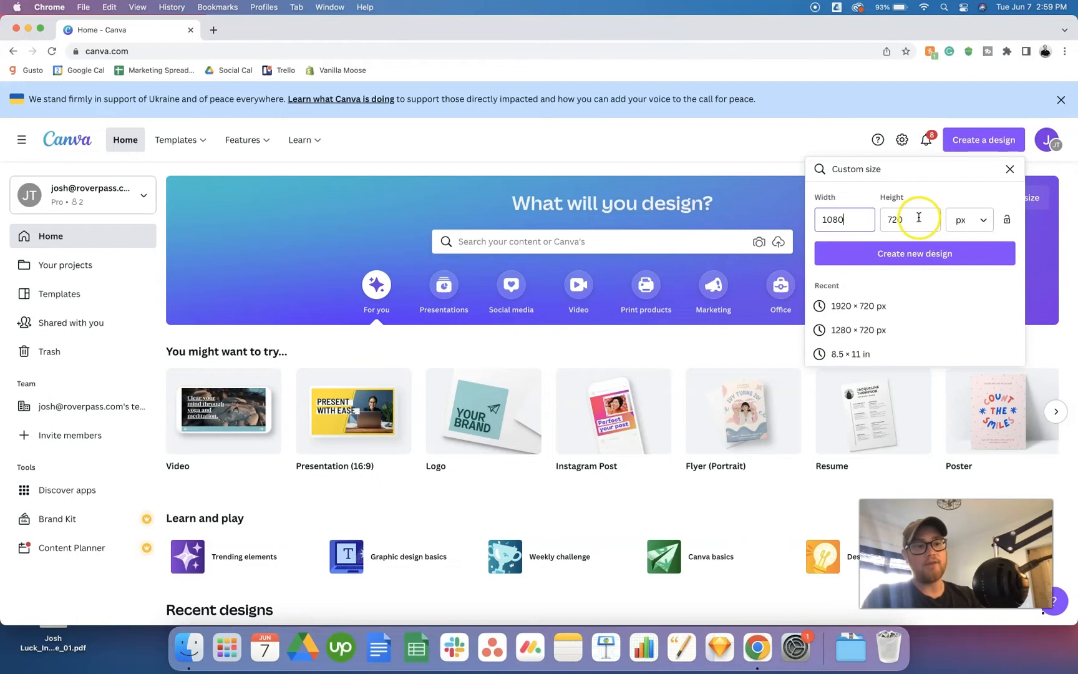
click(901, 255)
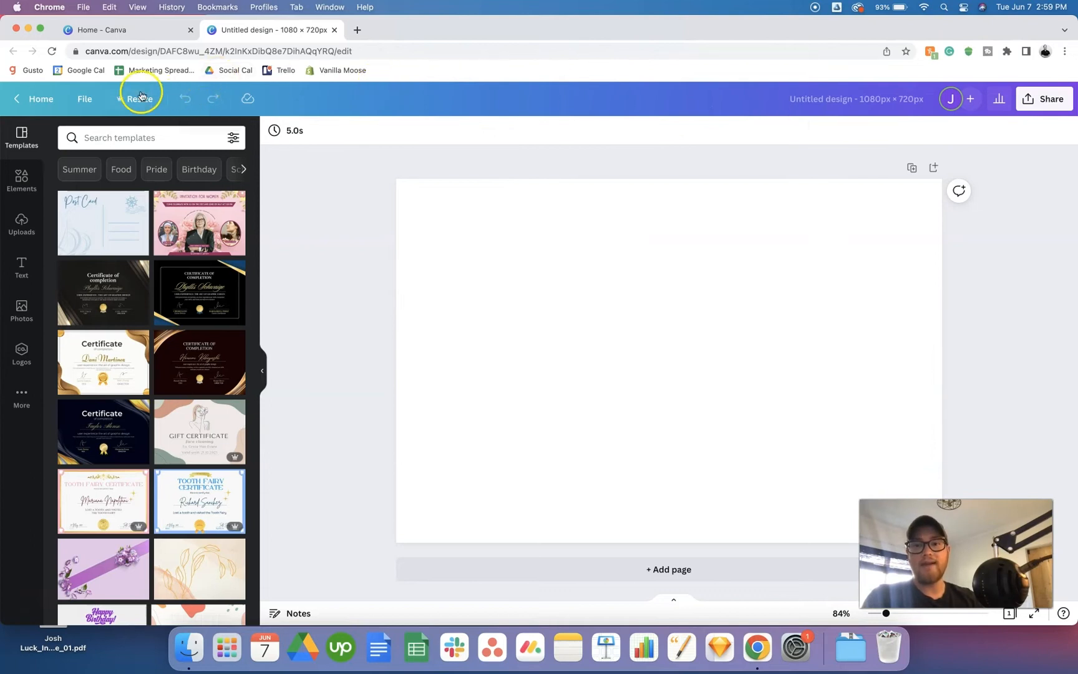
Step: Rename the untitled design as "Tutorial"
click(86, 100)
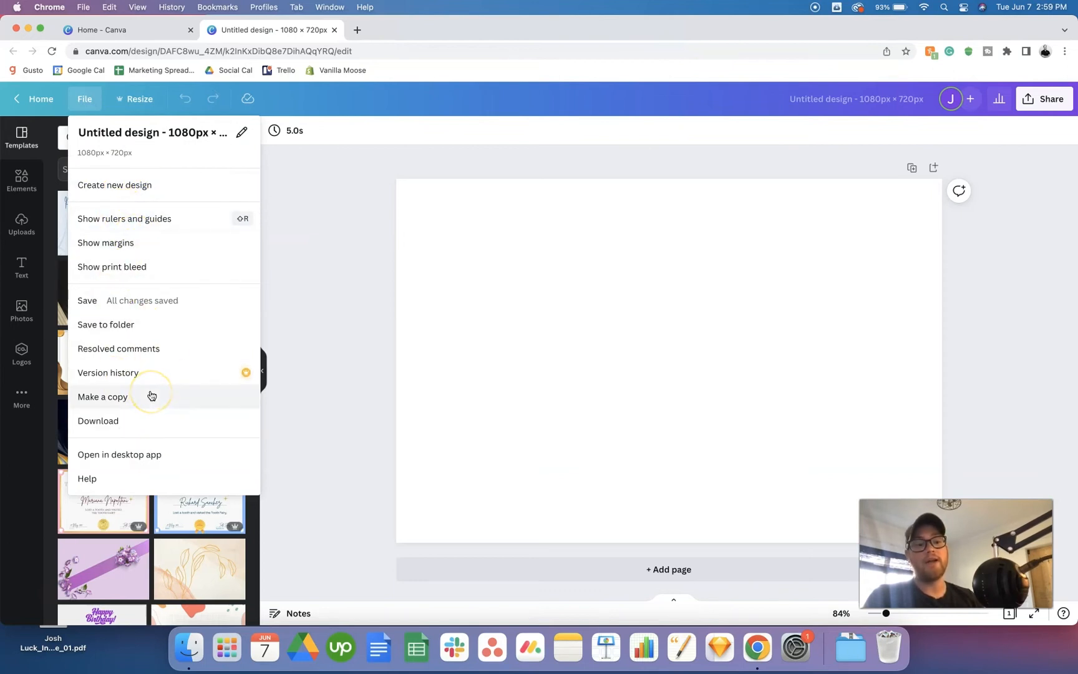
click(139, 99)
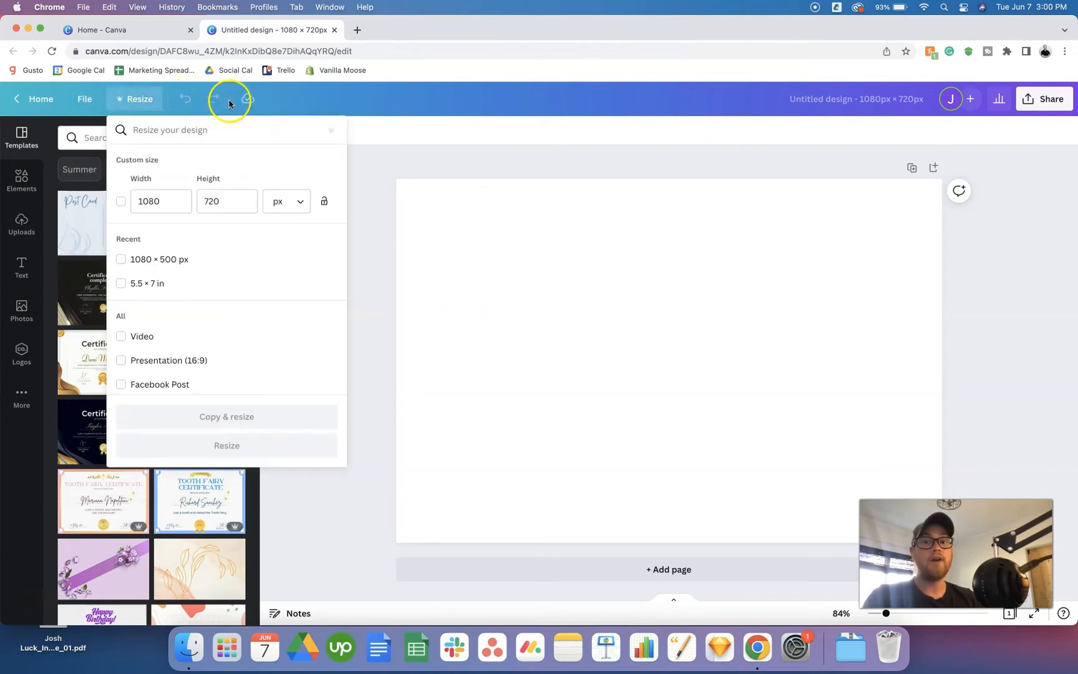
click(850, 99)
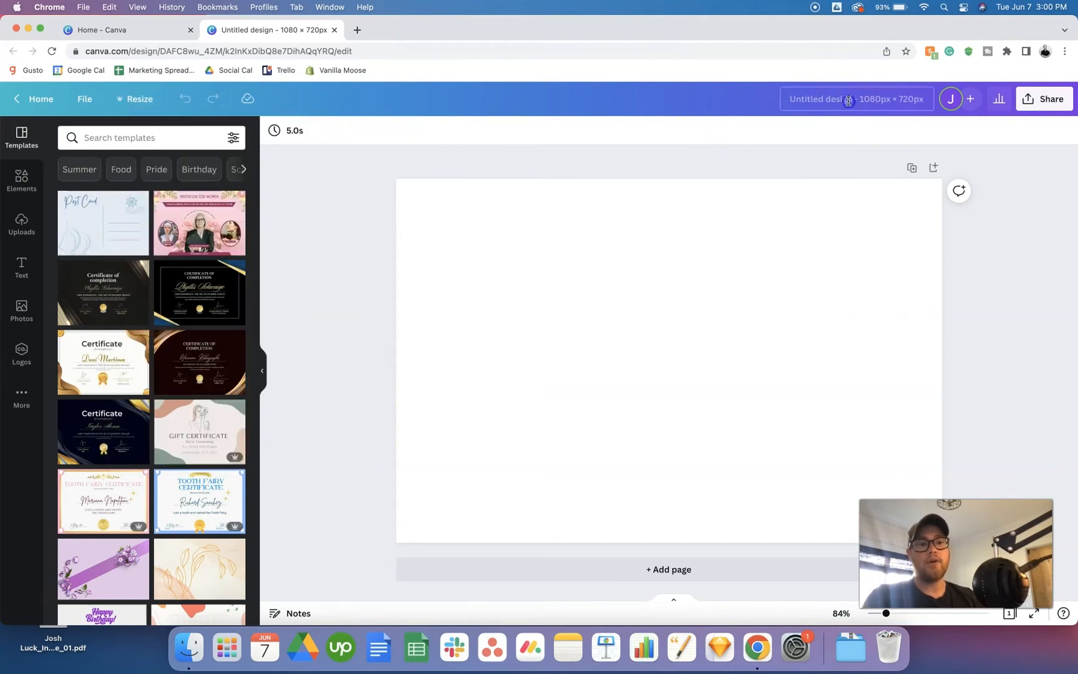
click(819, 101)
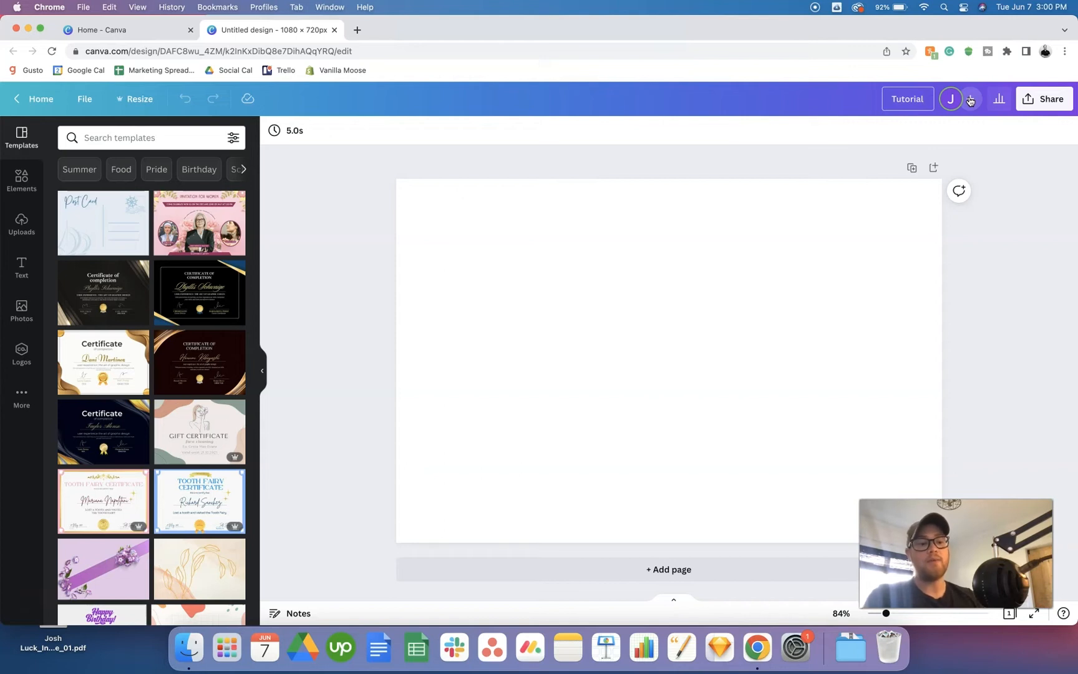
Step: Look at the design's download options and dismiss the Google Drive notification
click(1033, 99)
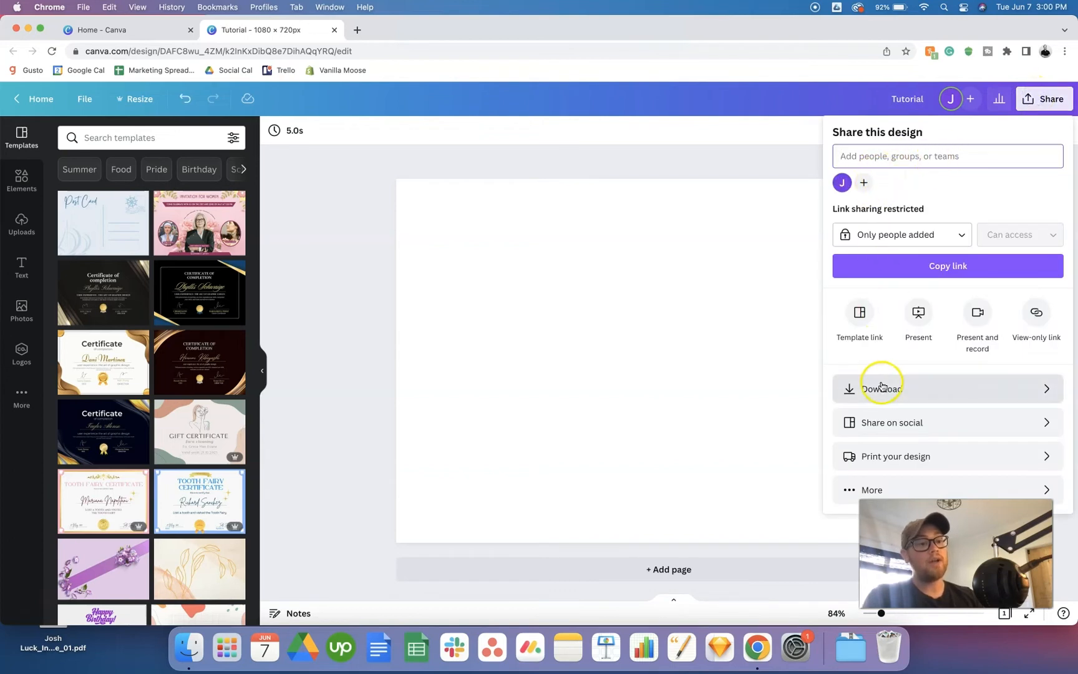
click(921, 390)
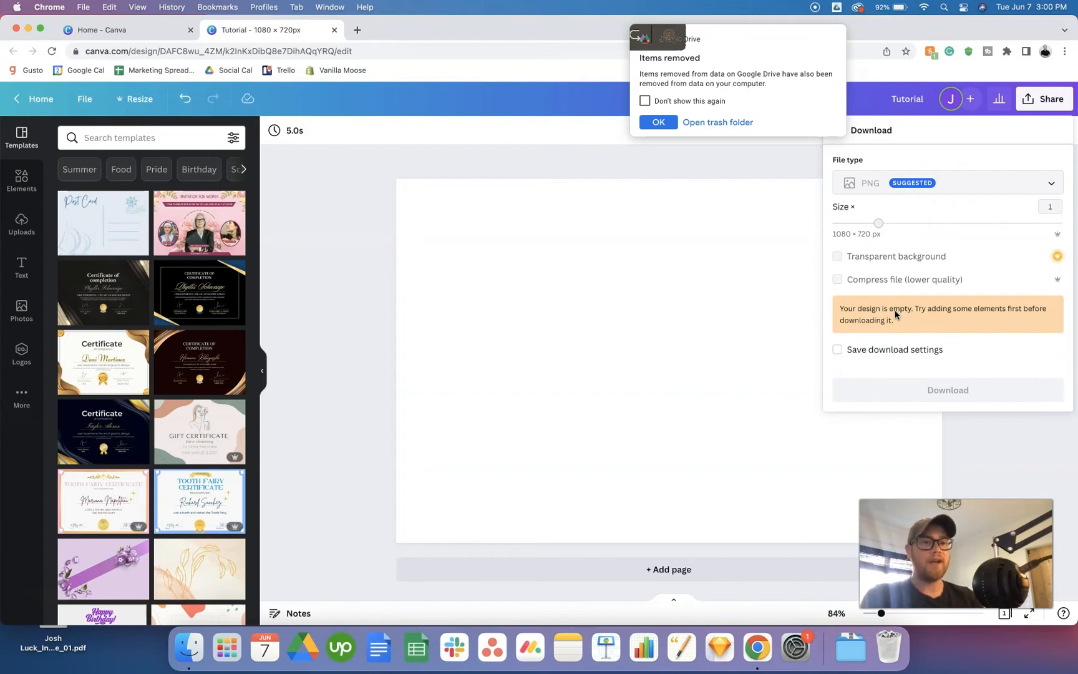
click(660, 122)
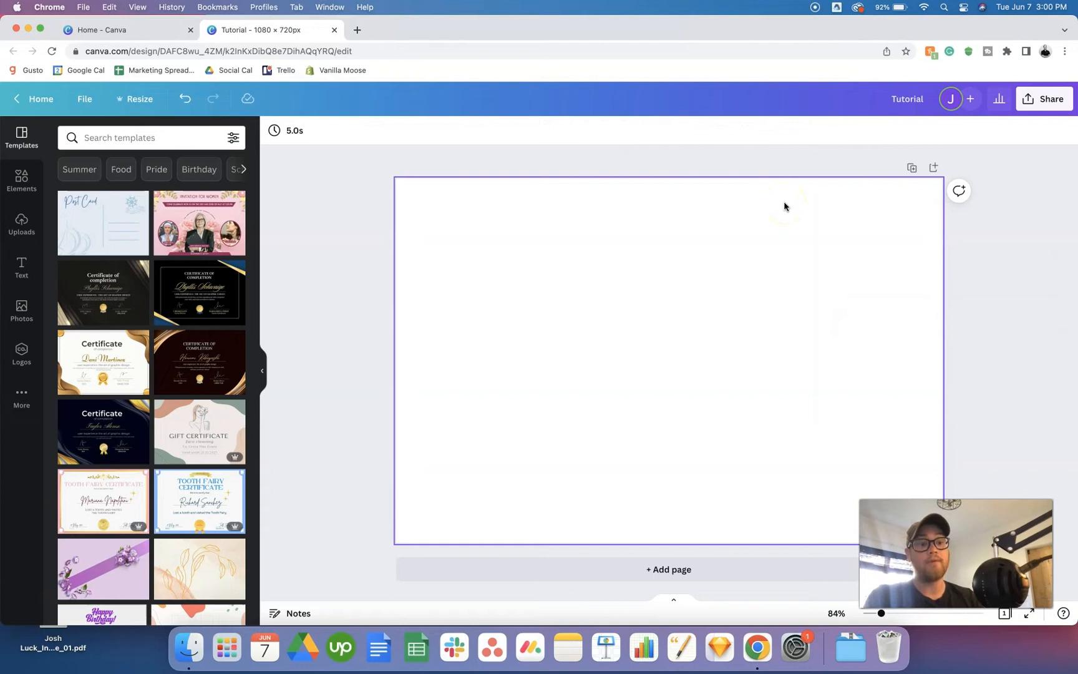
Step: Add a blank second page to the design and delete it again
click(530, 272)
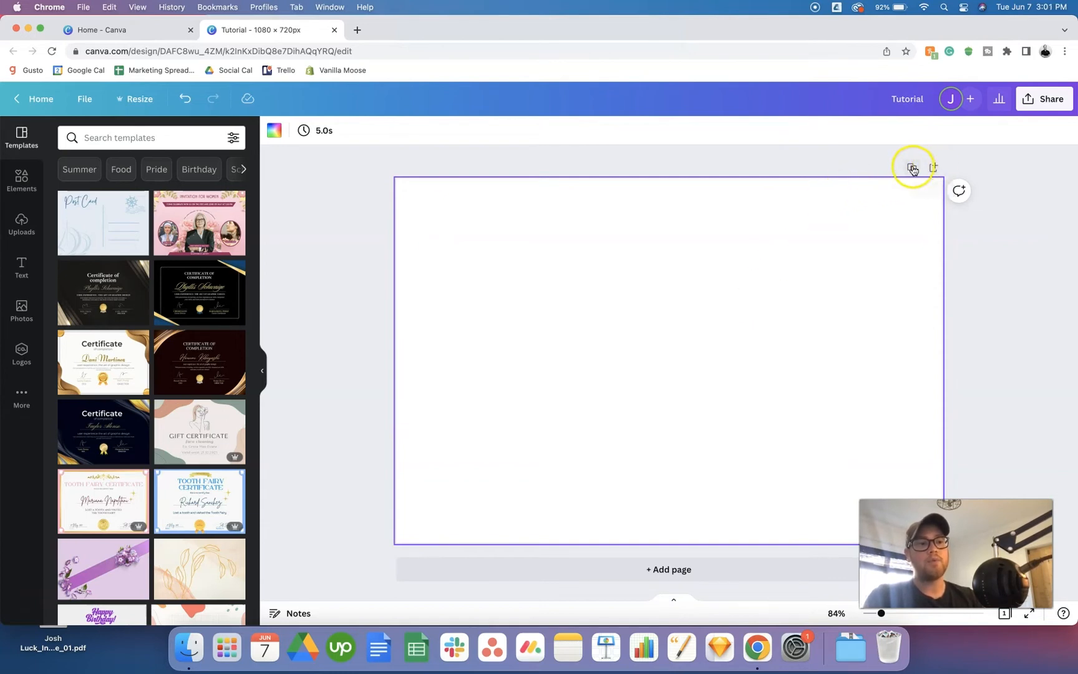
click(932, 167)
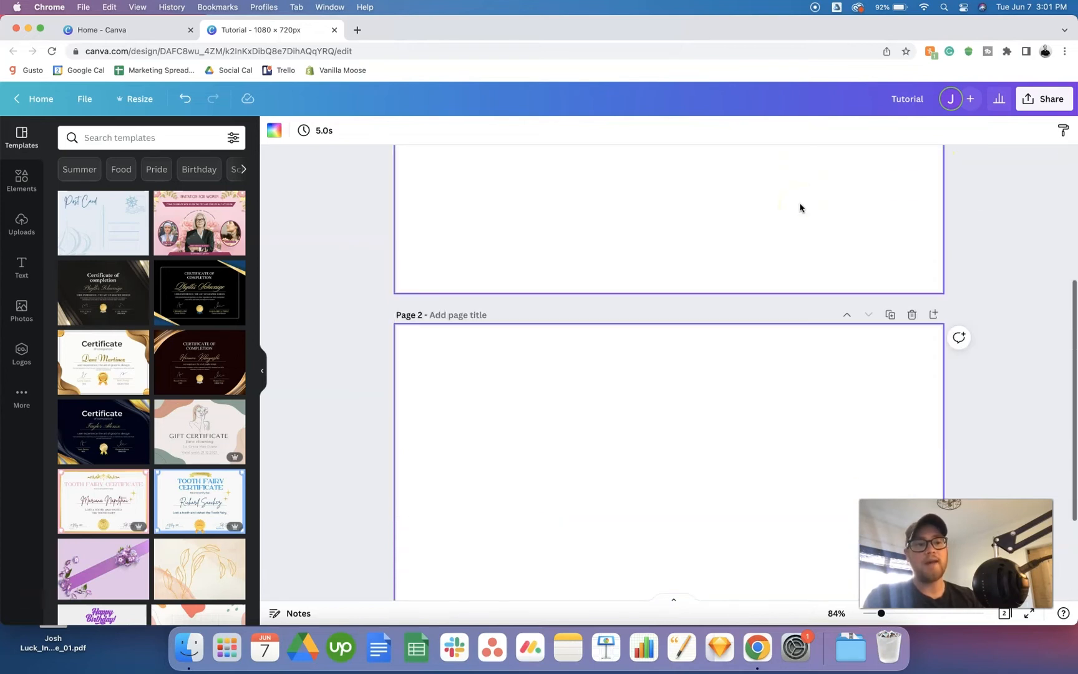
click(910, 282)
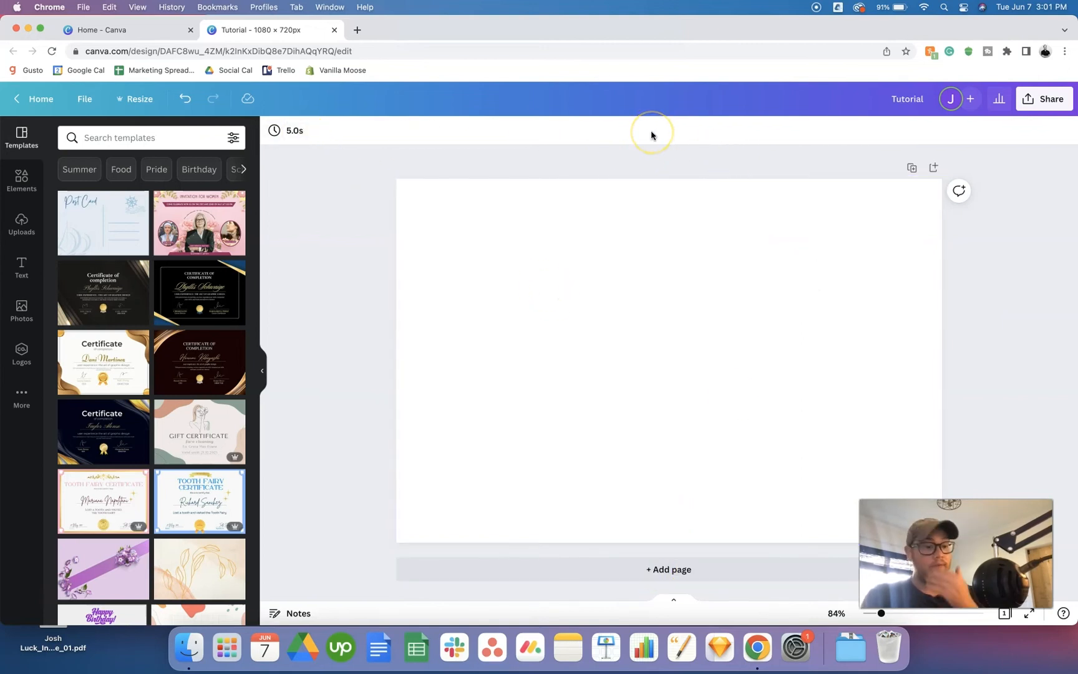
Step: Try the dark navy logo colour as the page background and set the background back to white
click(554, 254)
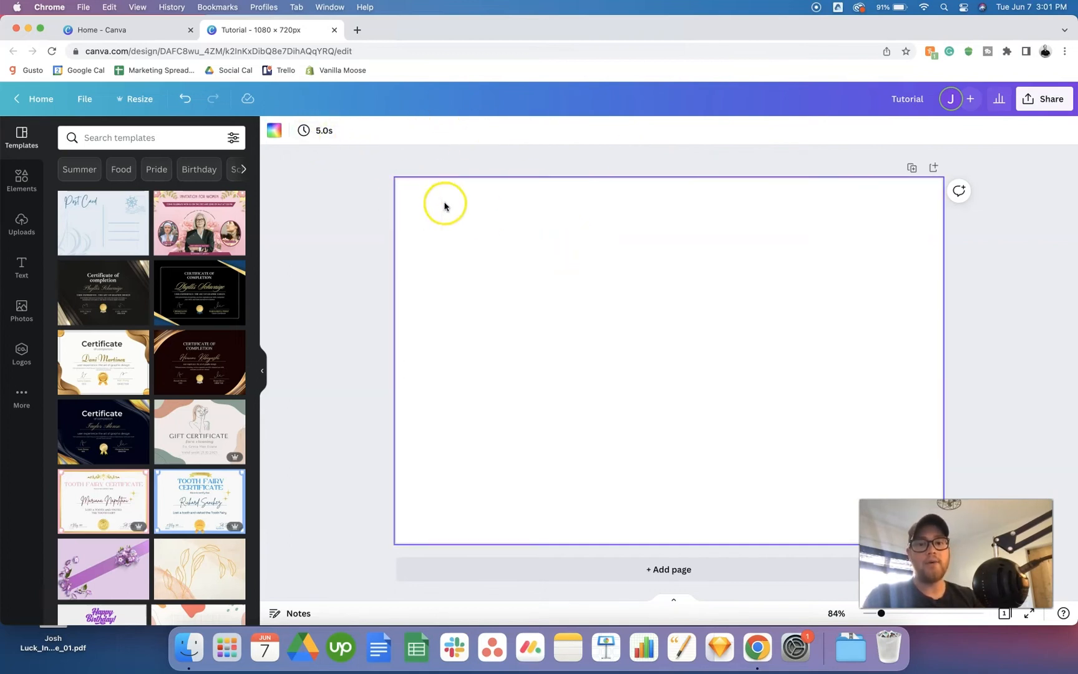
click(274, 131)
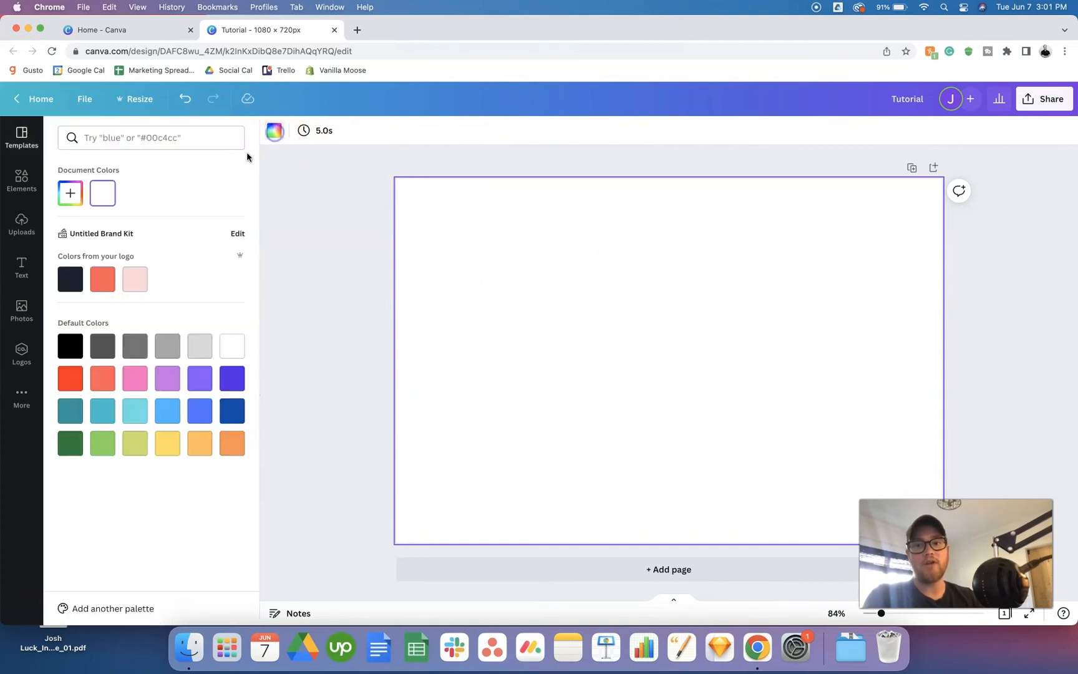
click(71, 280)
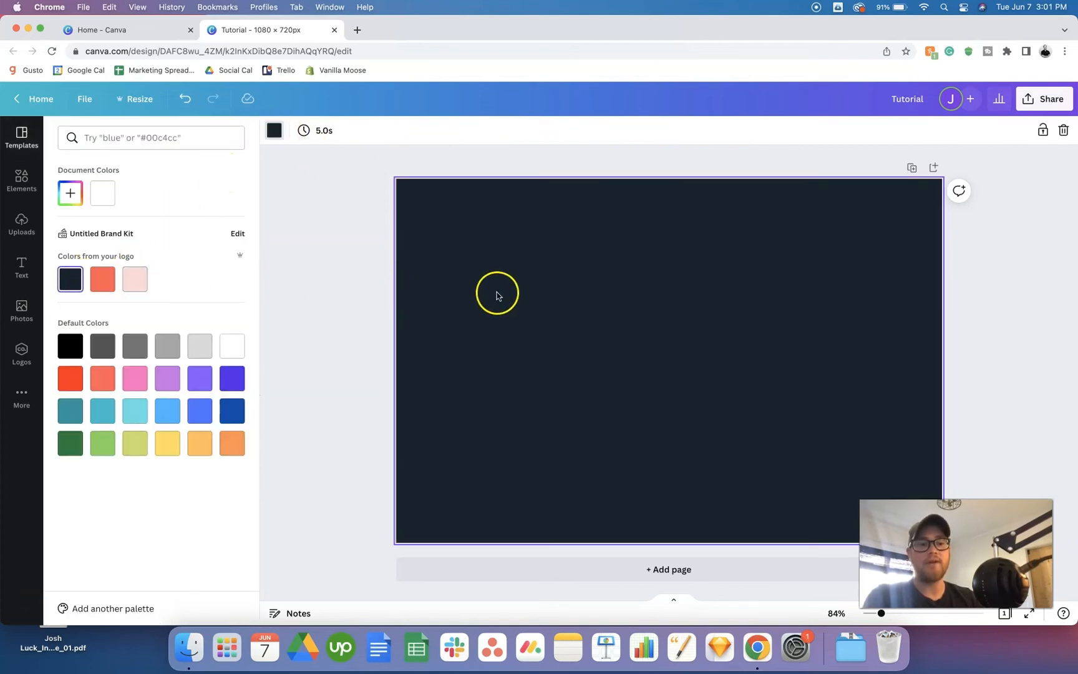
click(231, 345)
click(334, 315)
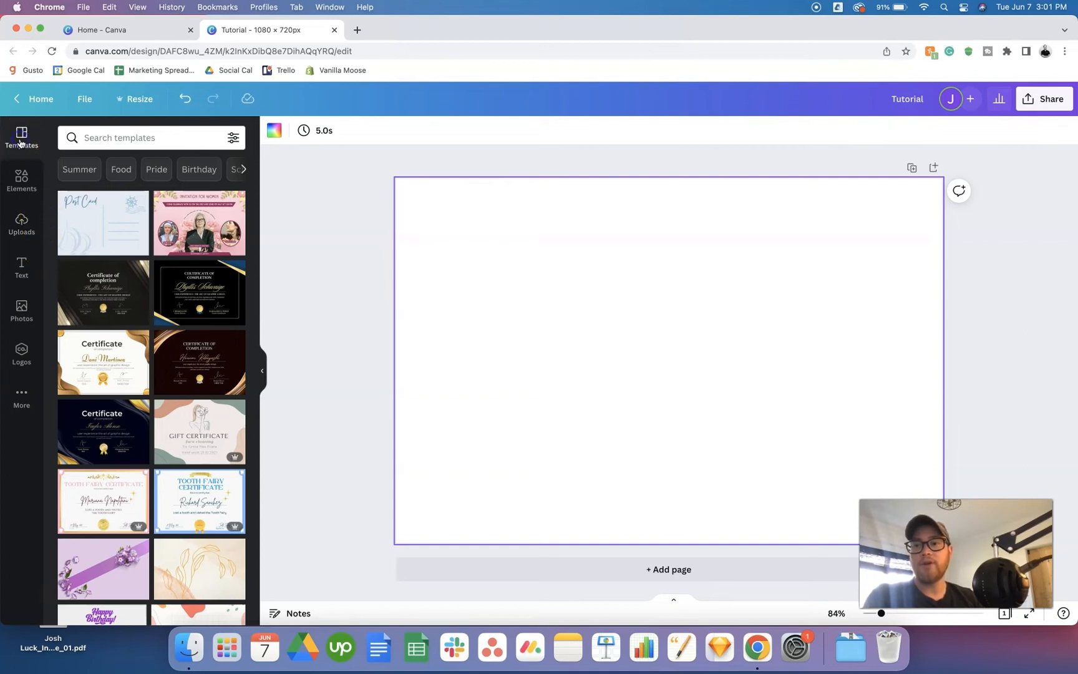
Step: Browse the available templates for one to use on the blank page
click(262, 370)
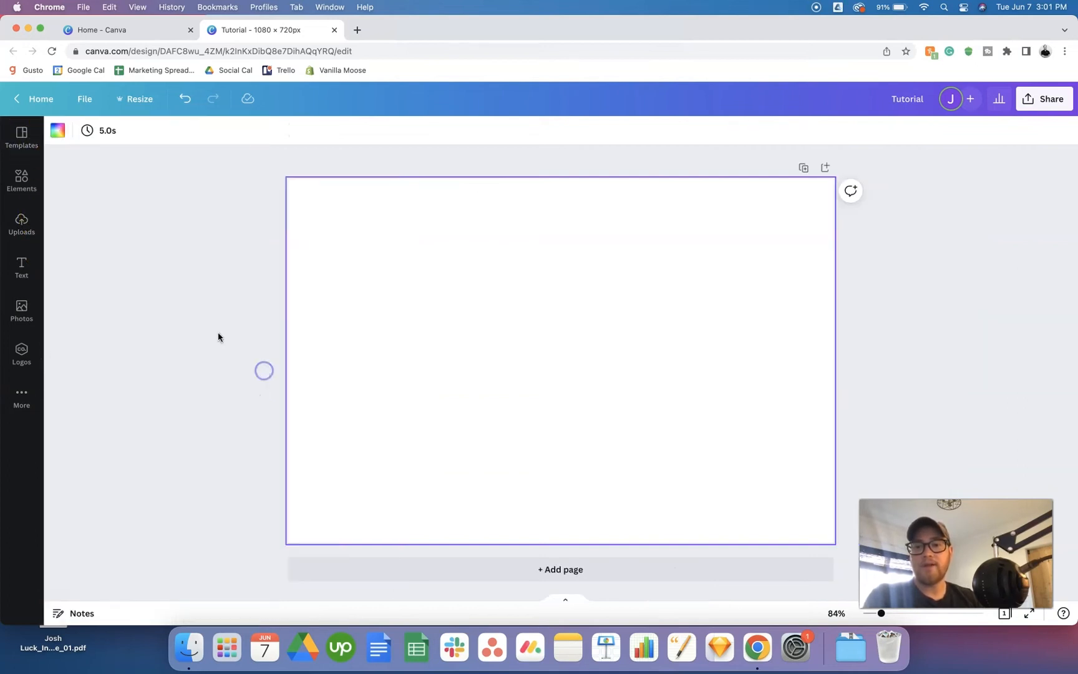
click(31, 145)
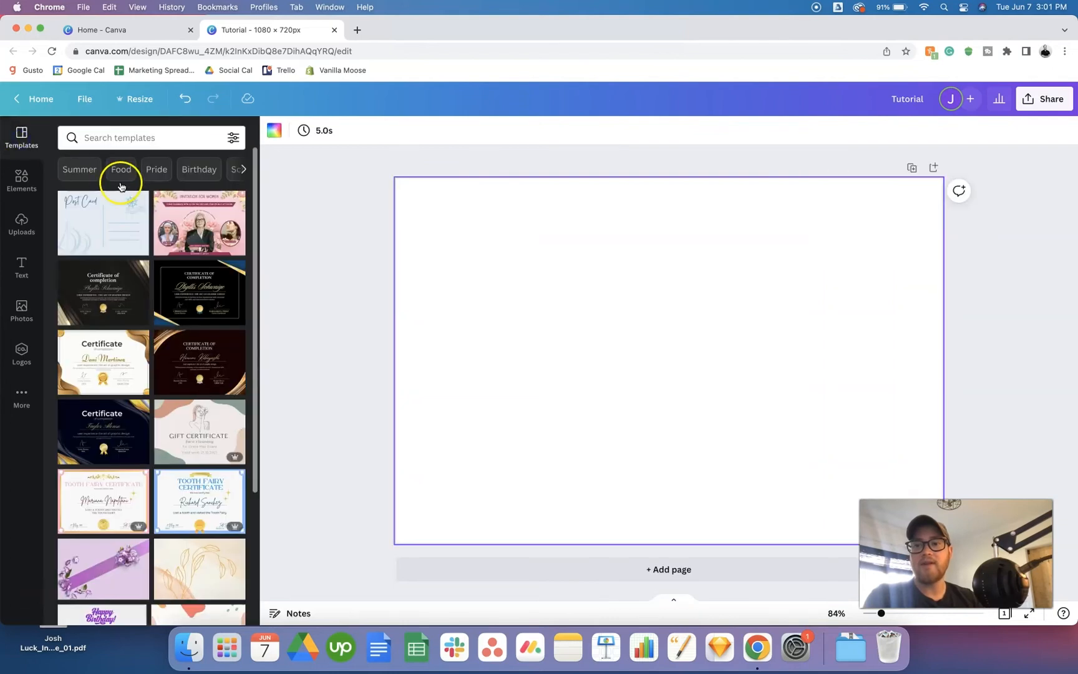
scroll(159, 272, down, 15)
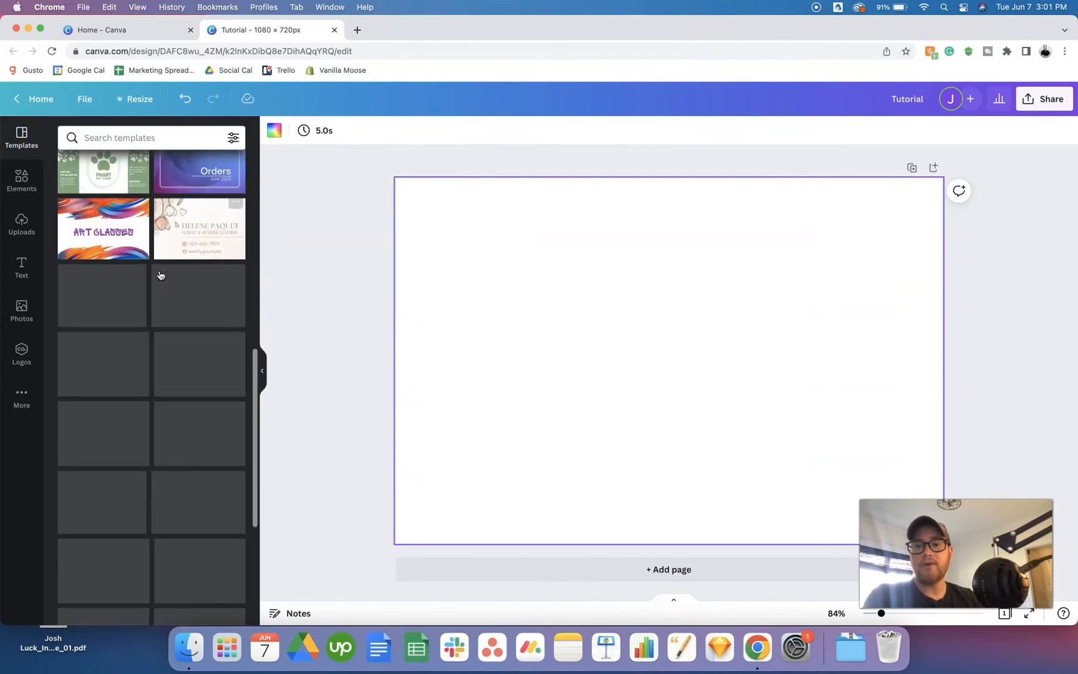
scroll(159, 275, up, 15)
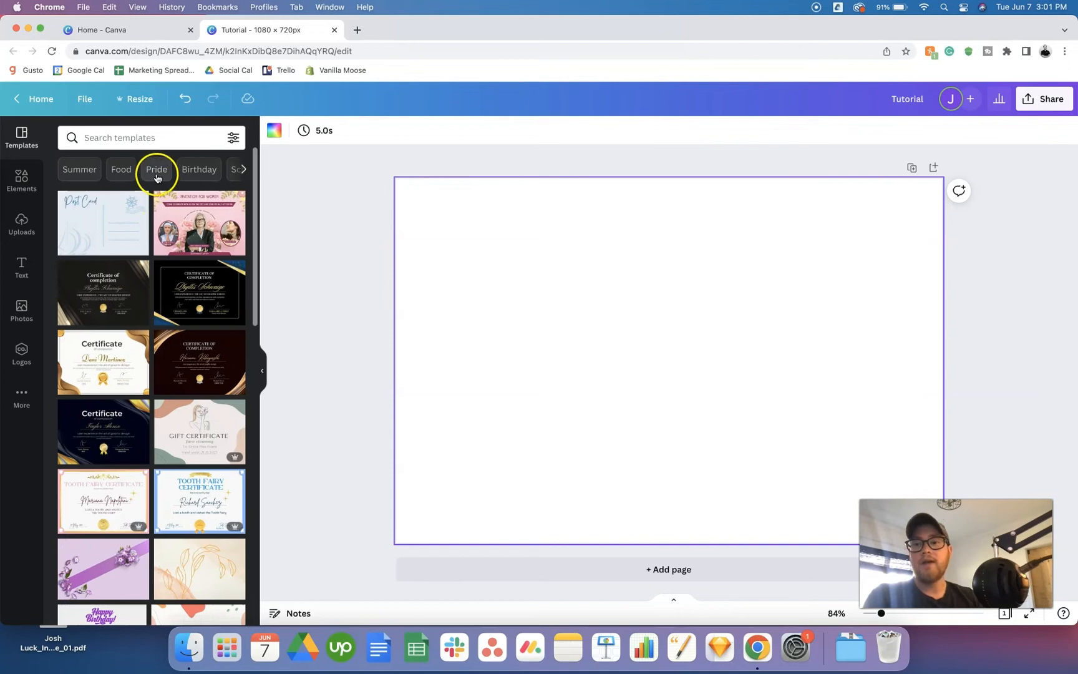
click(136, 138)
click(125, 138)
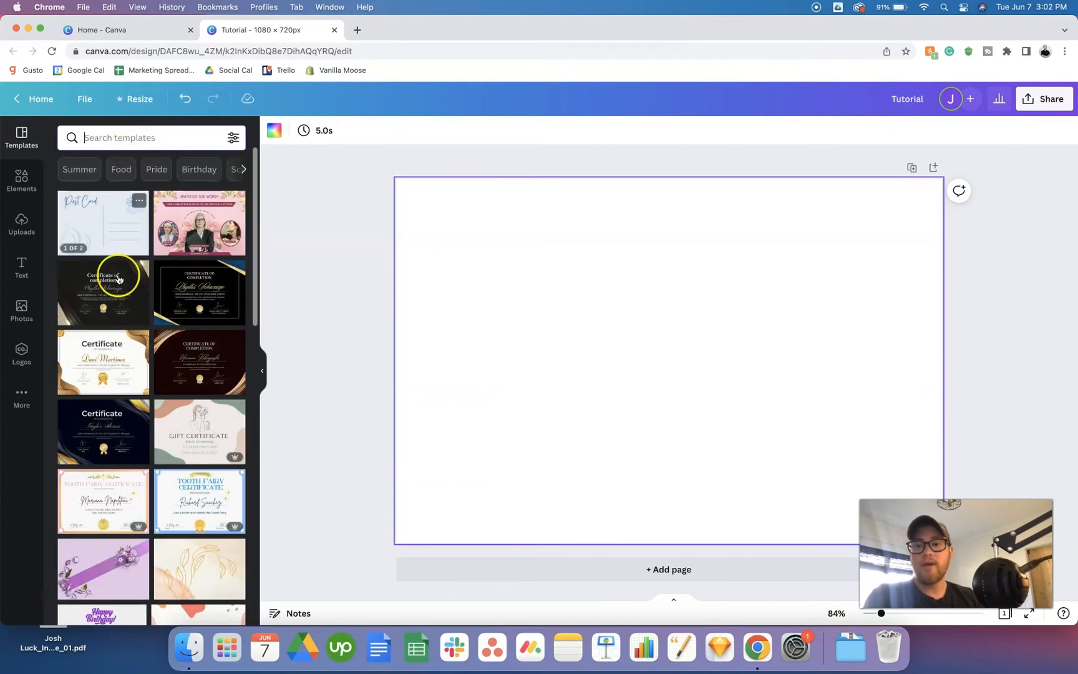
scroll(118, 278, down, 3)
scroll(115, 343, down, 7)
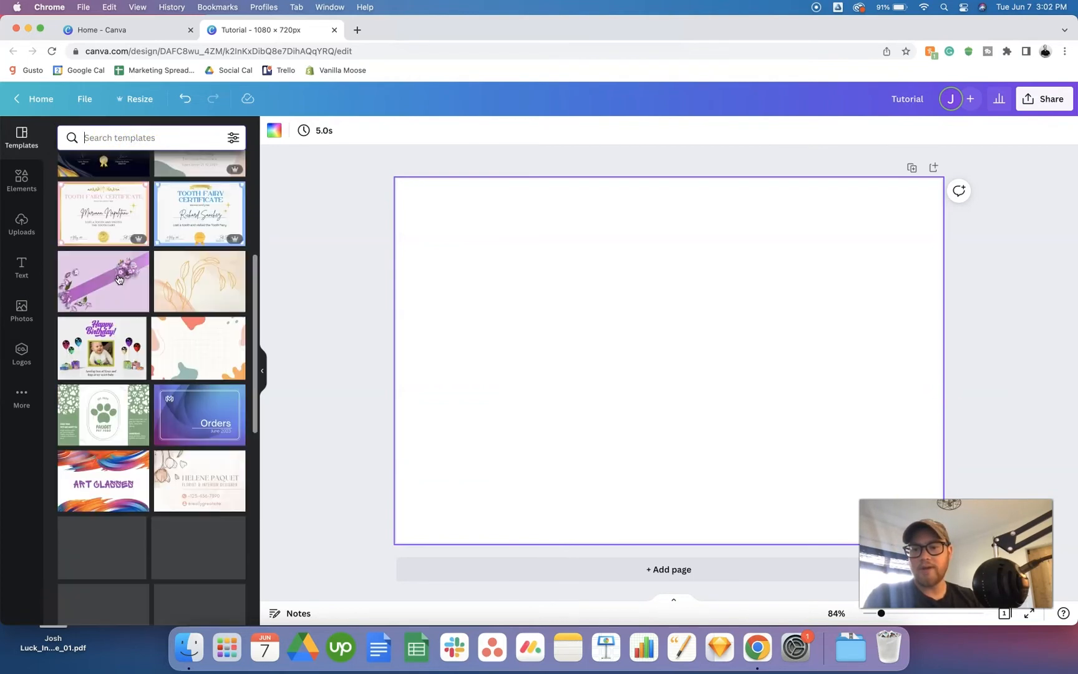
Step: Apply the green Fauget Pet Food template with the paw prints to the blank page
click(107, 410)
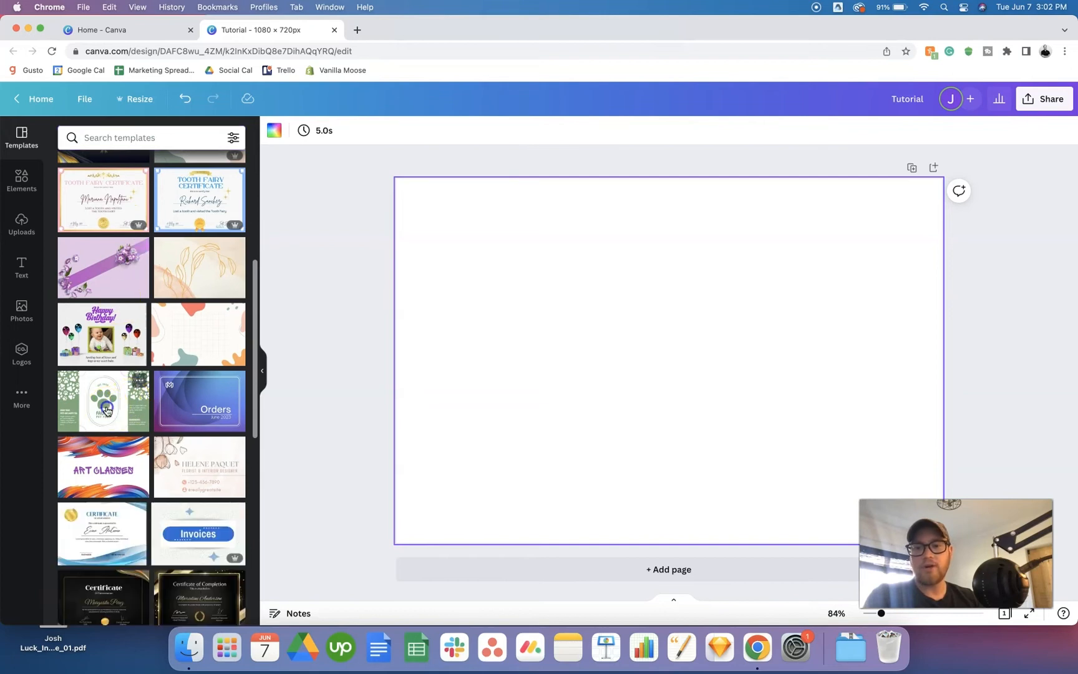
drag(108, 409, 350, 396)
drag(407, 394, 412, 387)
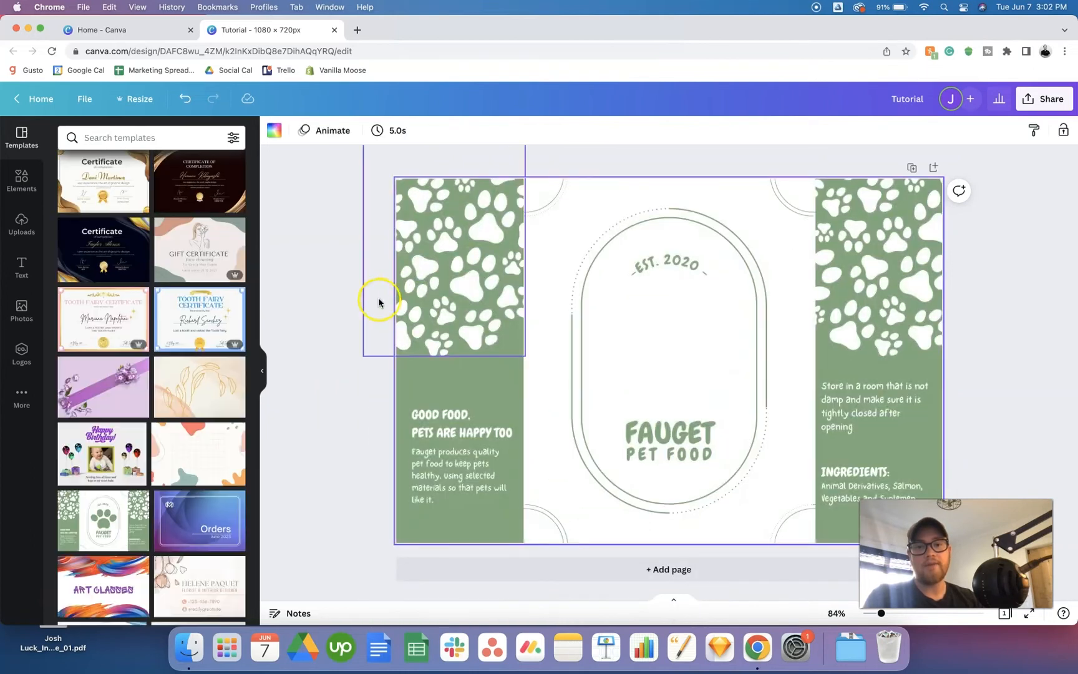
Step: Undo the pet food template and apply the same template to the page again
click(436, 284)
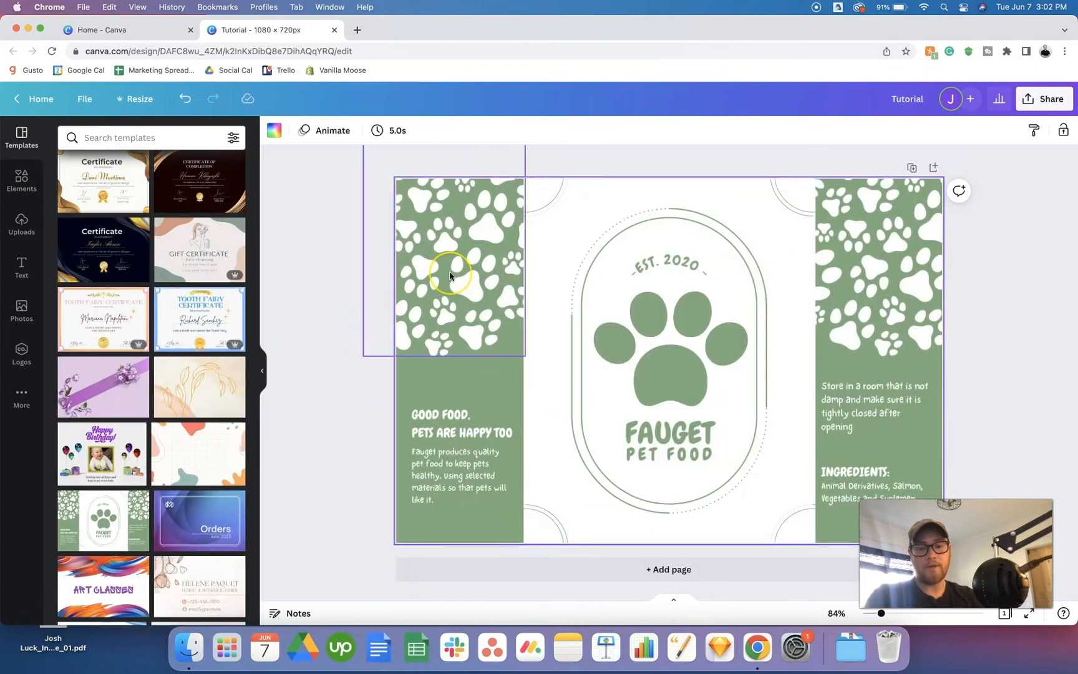
key(super+z)
click(103, 524)
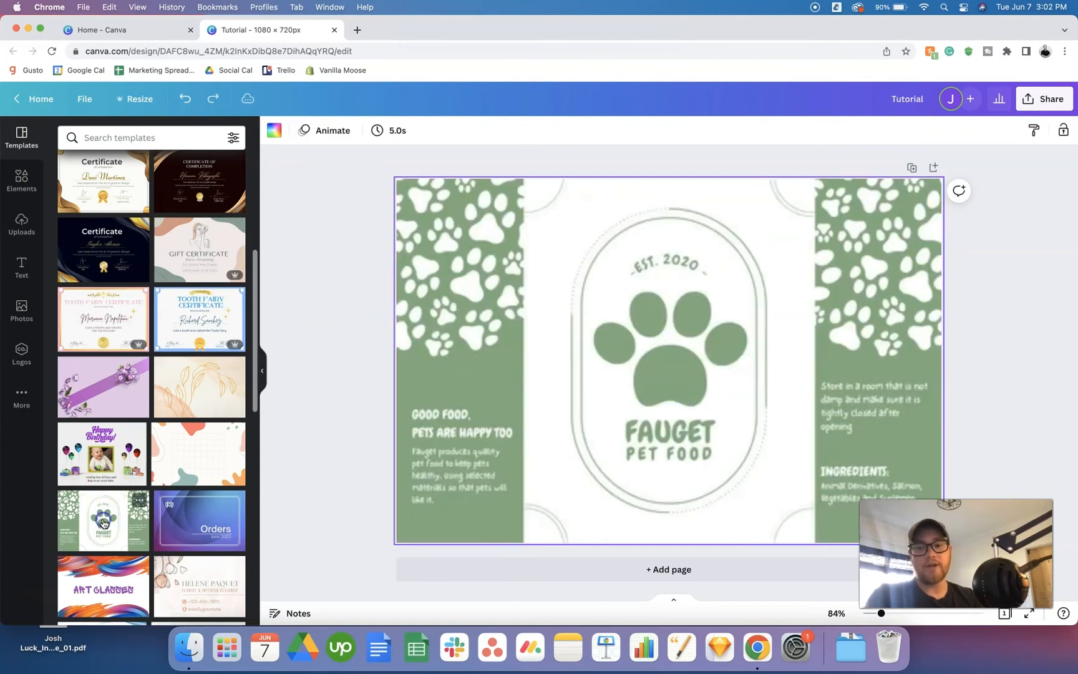
click(509, 396)
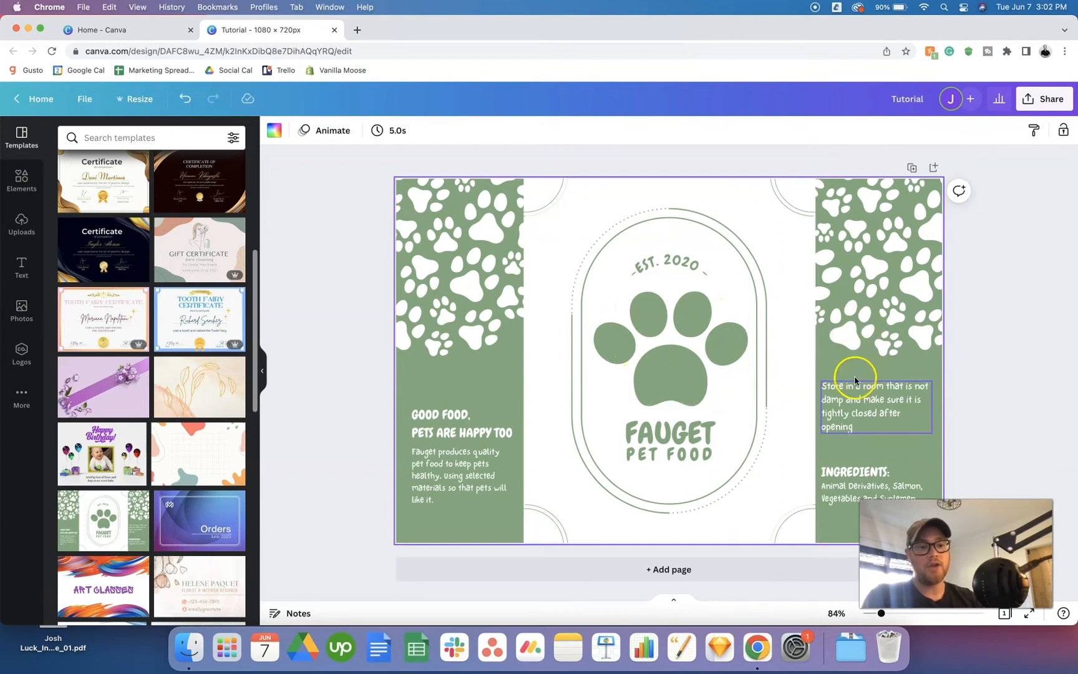
Step: Replace the heading above the description on the green side panel with EDITABLE TEXT
double_click(435, 417)
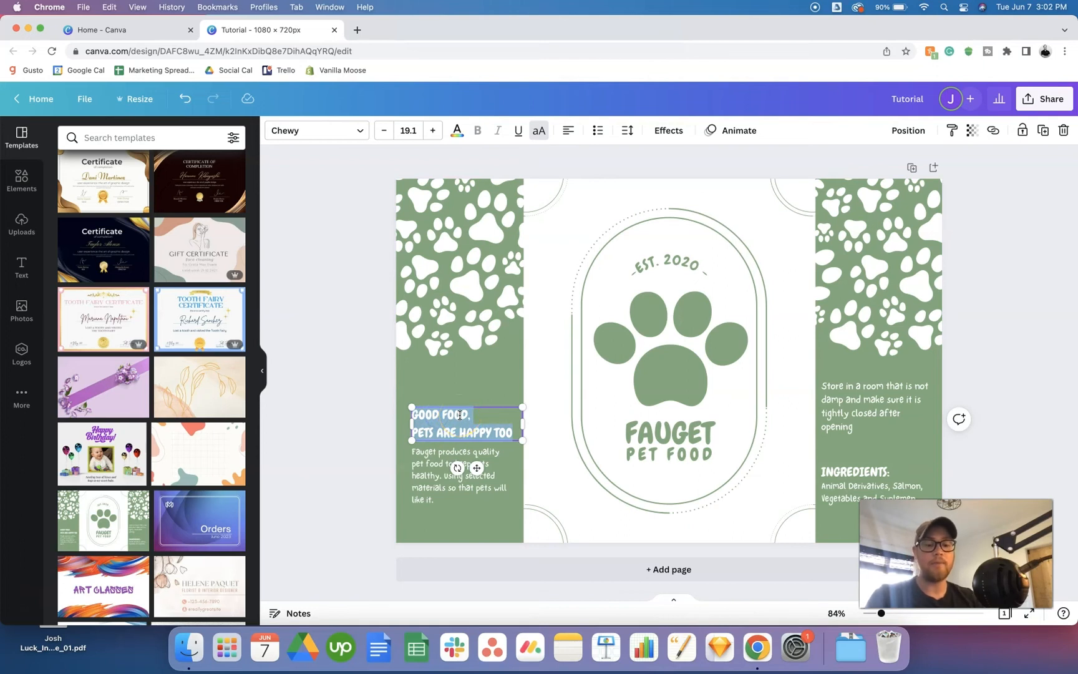
text(EDITABLE TEXT)
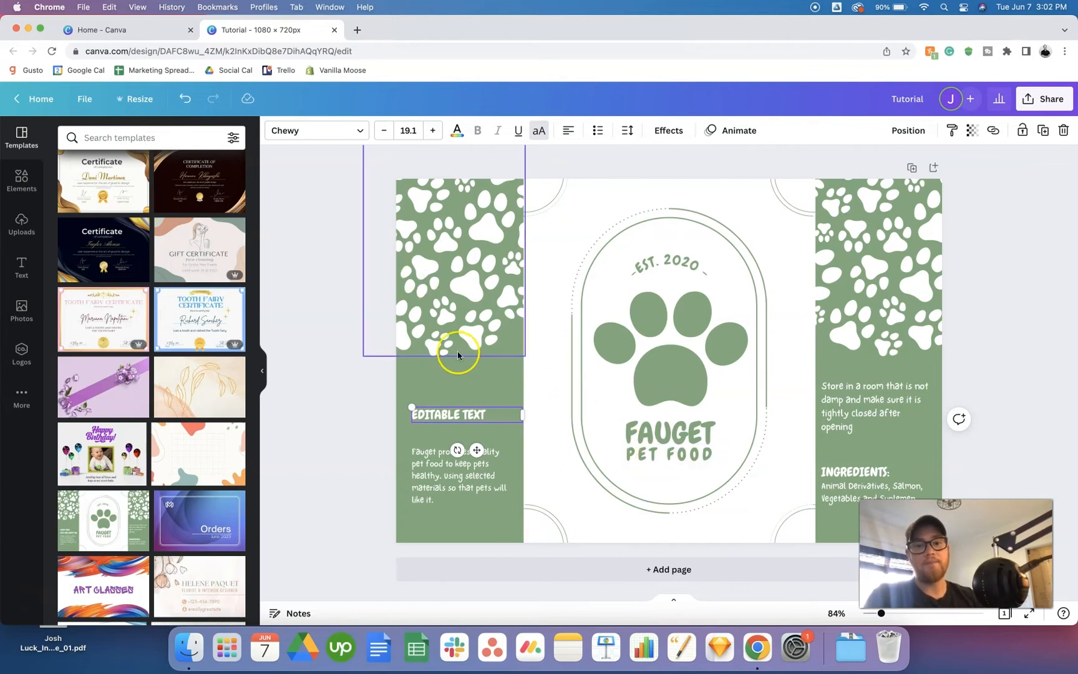
click(546, 400)
Step: Examine the EDITABLE TEXT heading's formatting options, including the font list, text colours, letter case and transparency
click(455, 409)
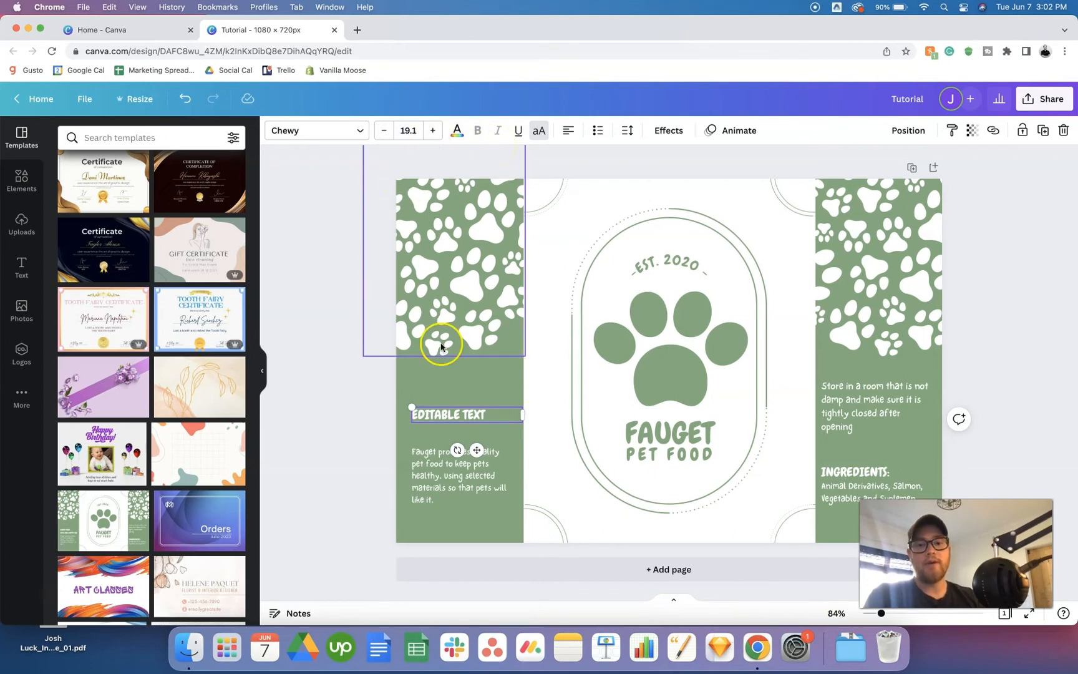
click(331, 129)
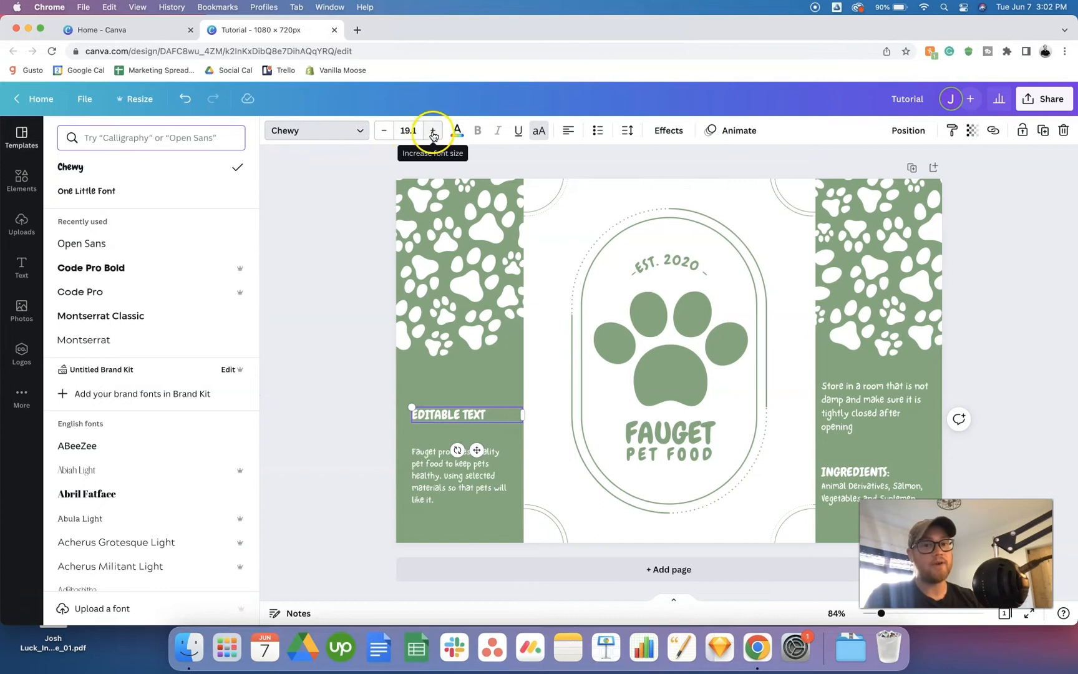
click(458, 133)
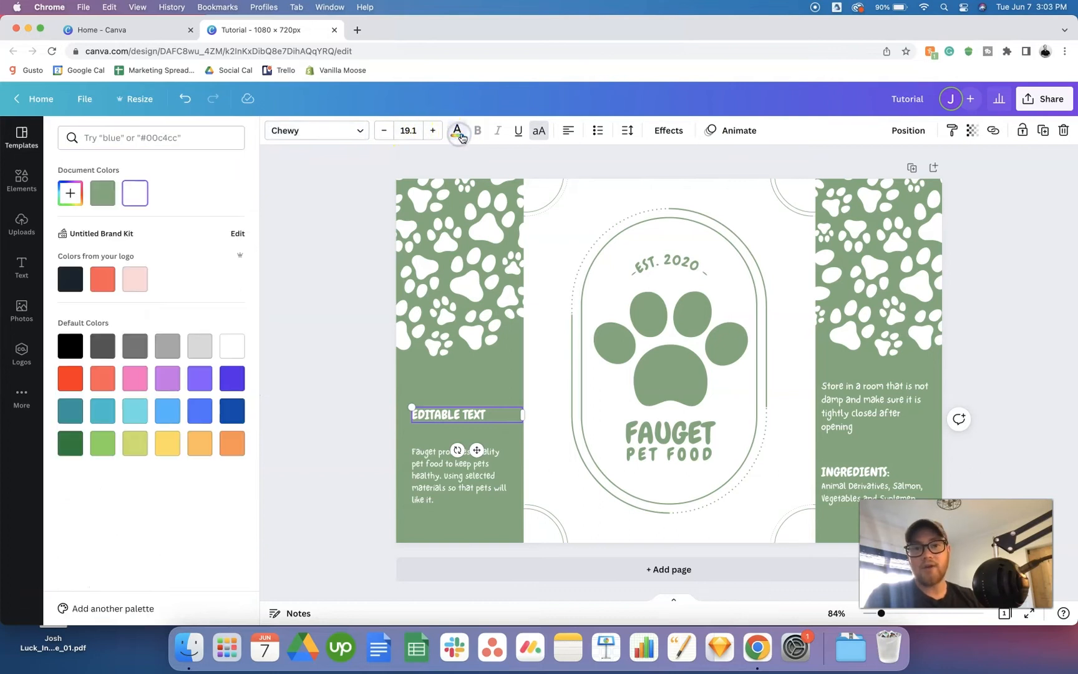
click(540, 134)
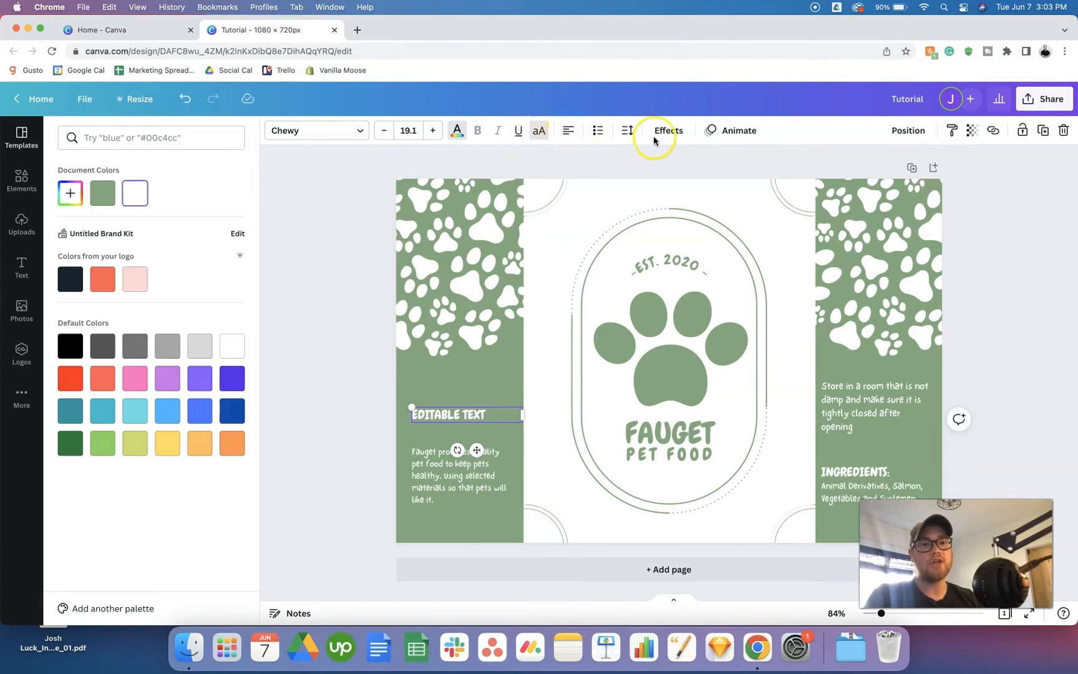
click(973, 132)
drag(965, 179, 989, 176)
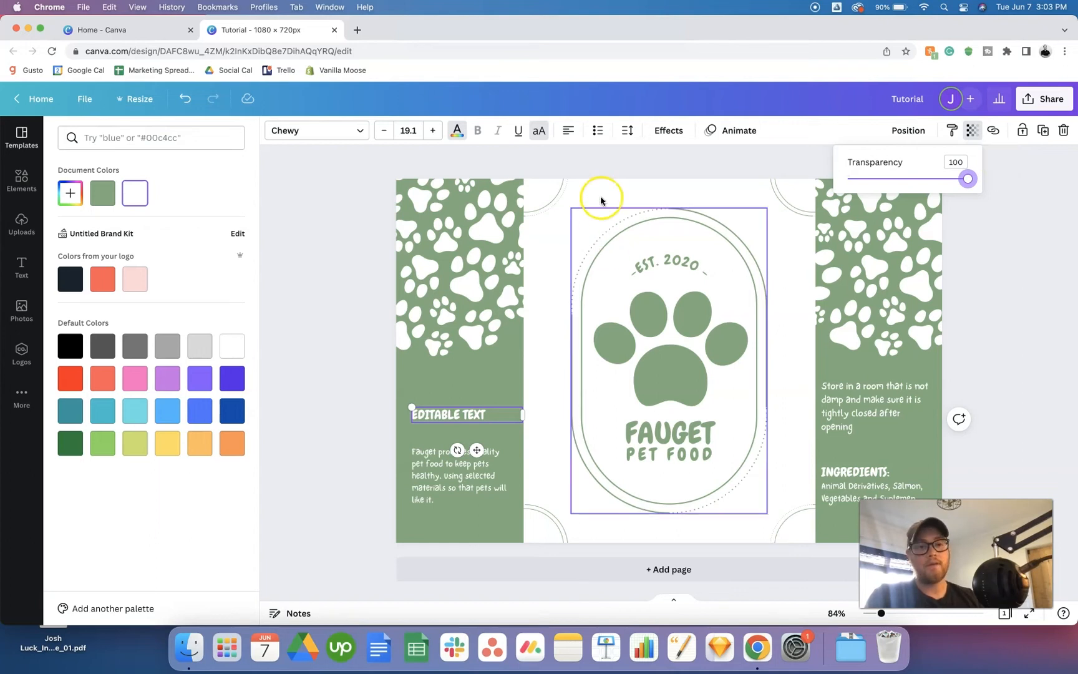
click(570, 222)
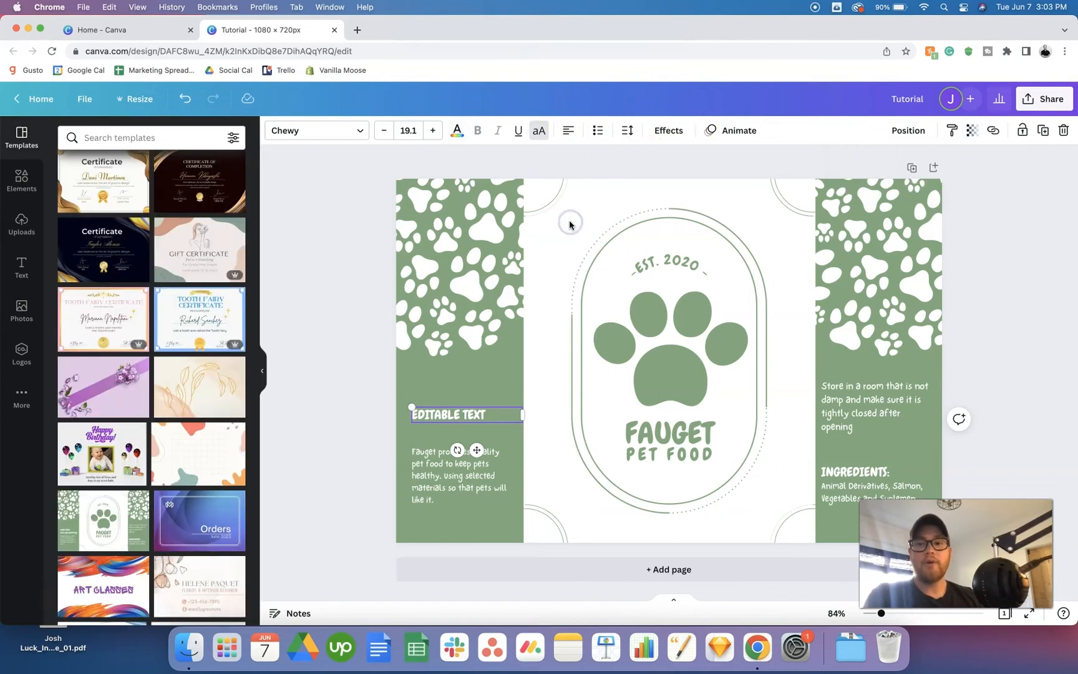
Step: Recolour the large central paw print with the coral colour from the logo colours
click(655, 304)
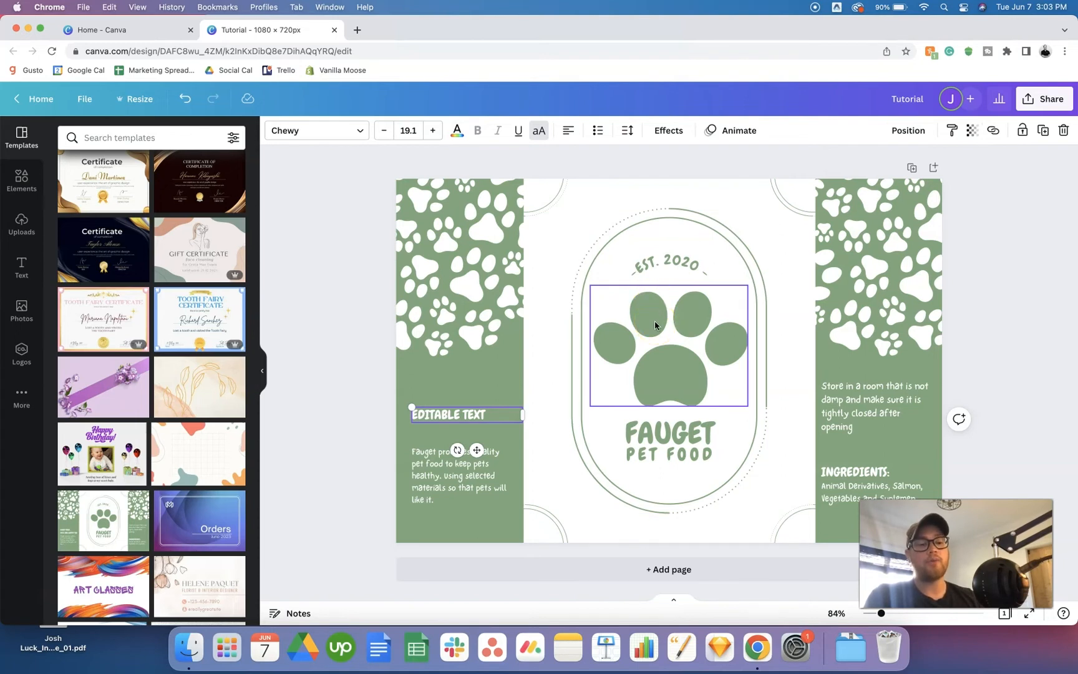
click(654, 325)
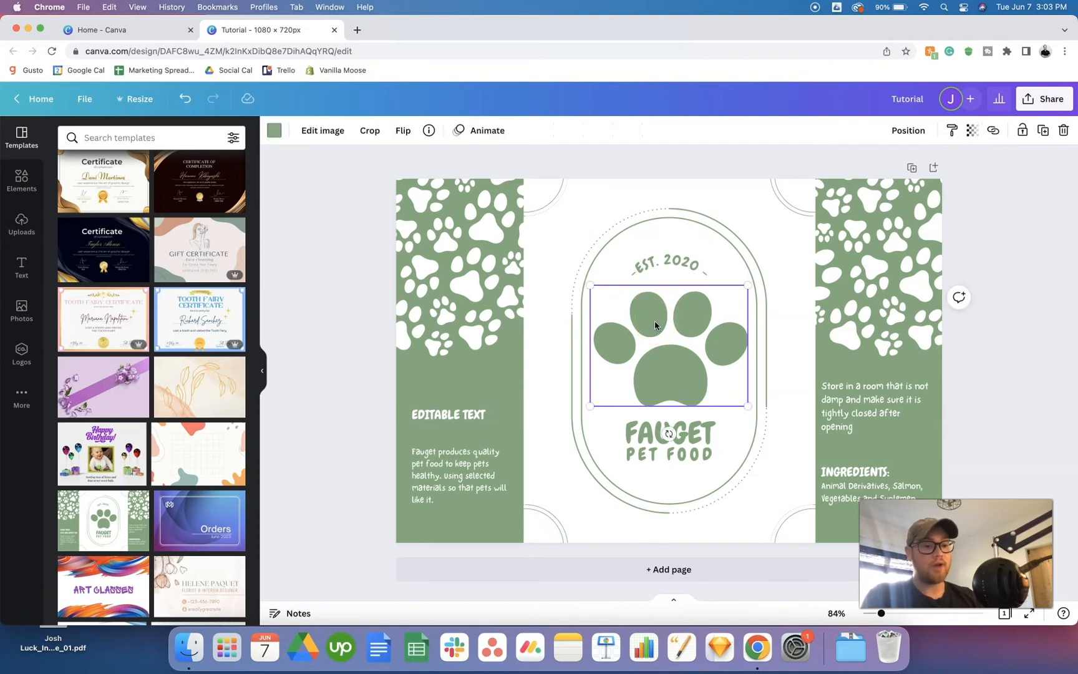
drag(655, 324, 654, 324)
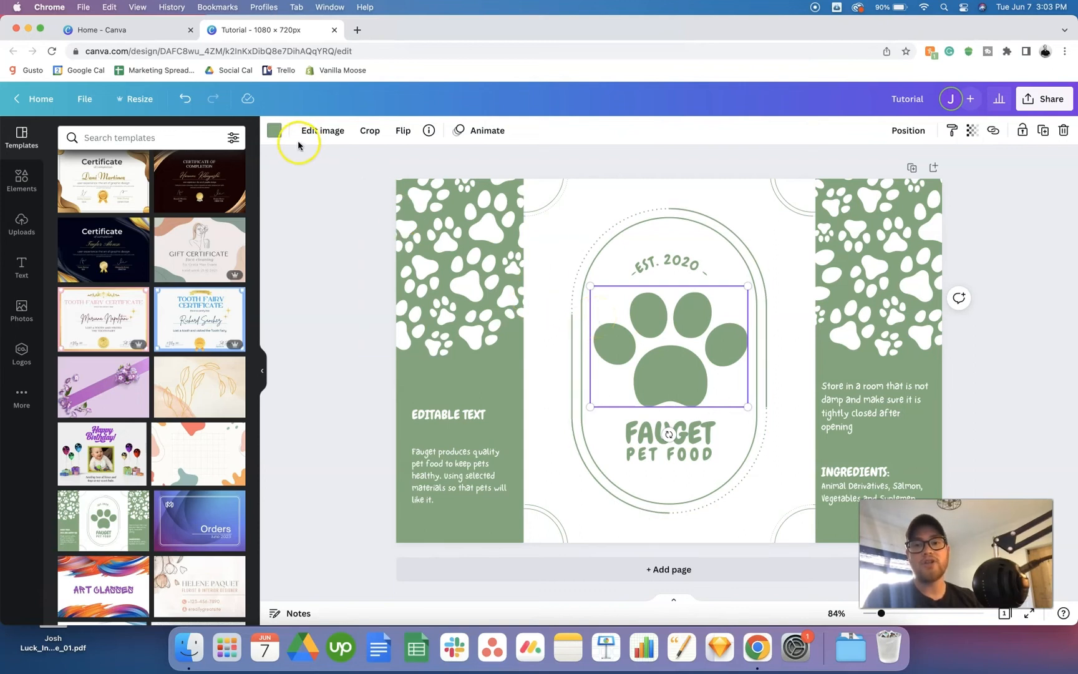
click(273, 131)
click(102, 279)
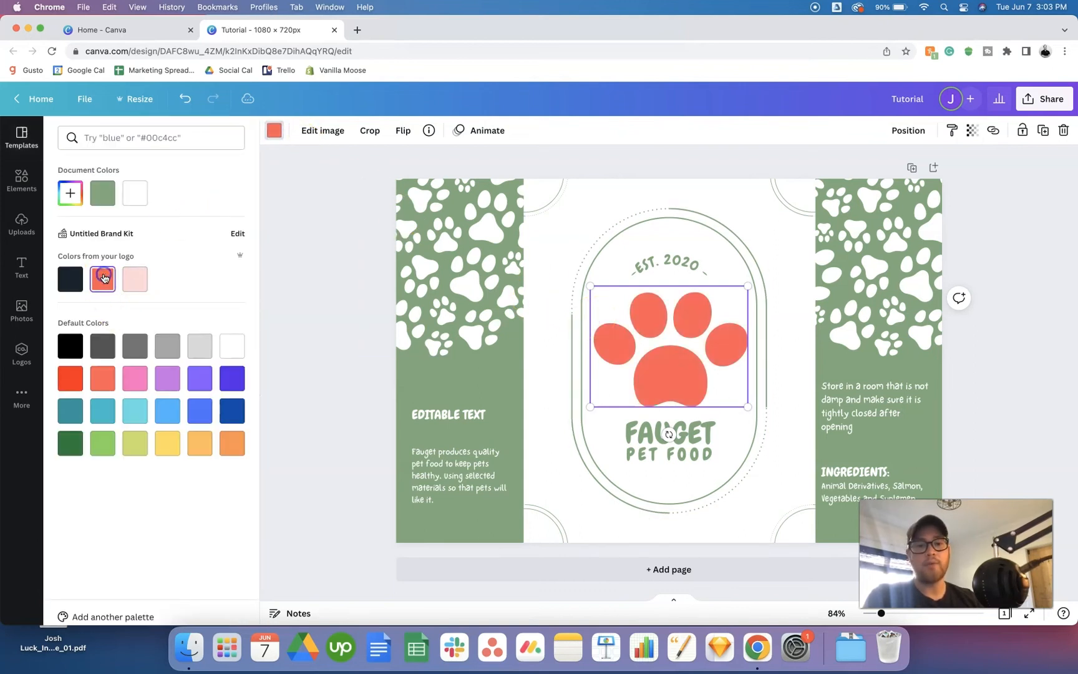
click(340, 308)
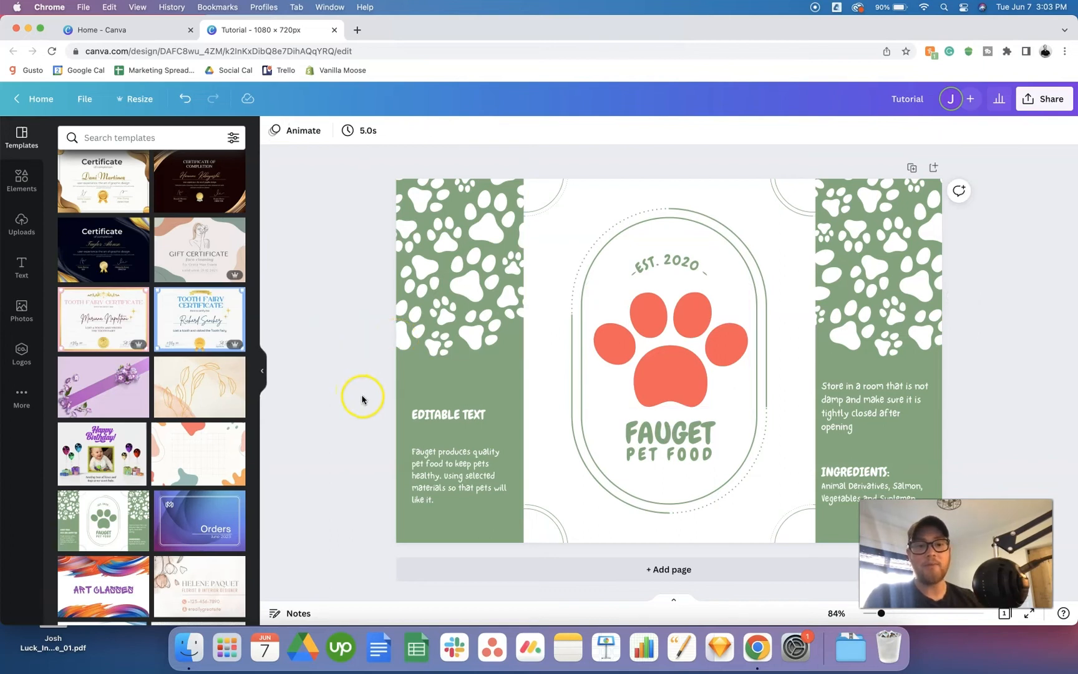
click(670, 380)
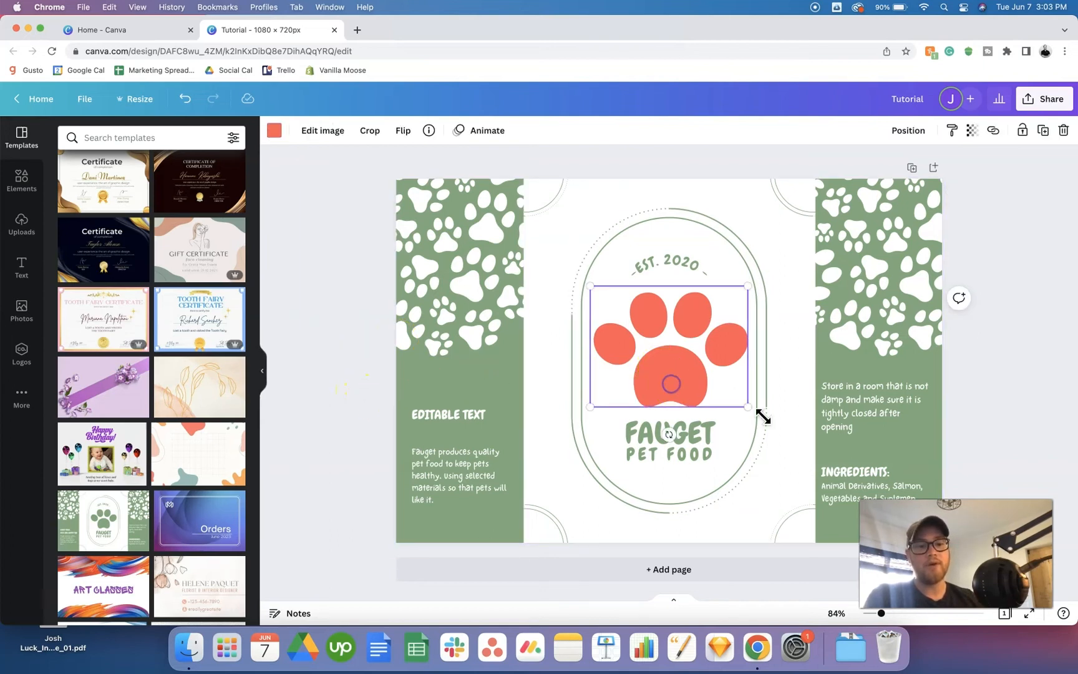
Step: Delete the paw pattern beside the storage text and most of the other template elements, keeping a green rectangle
click(845, 357)
key(Delete)
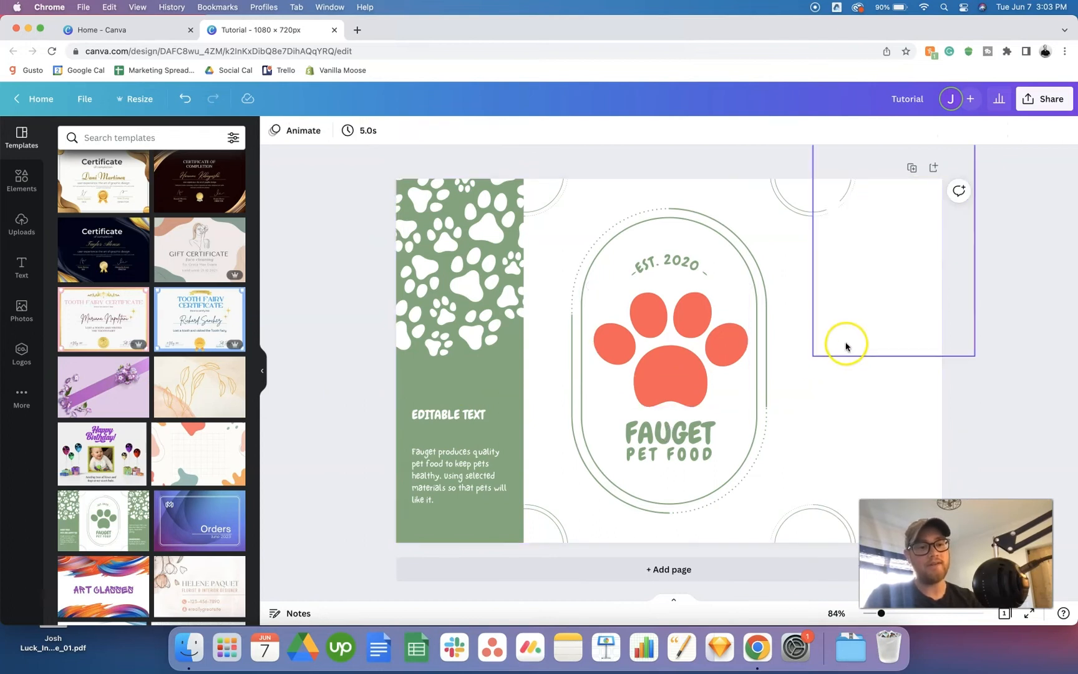
click(845, 344)
key(Delete)
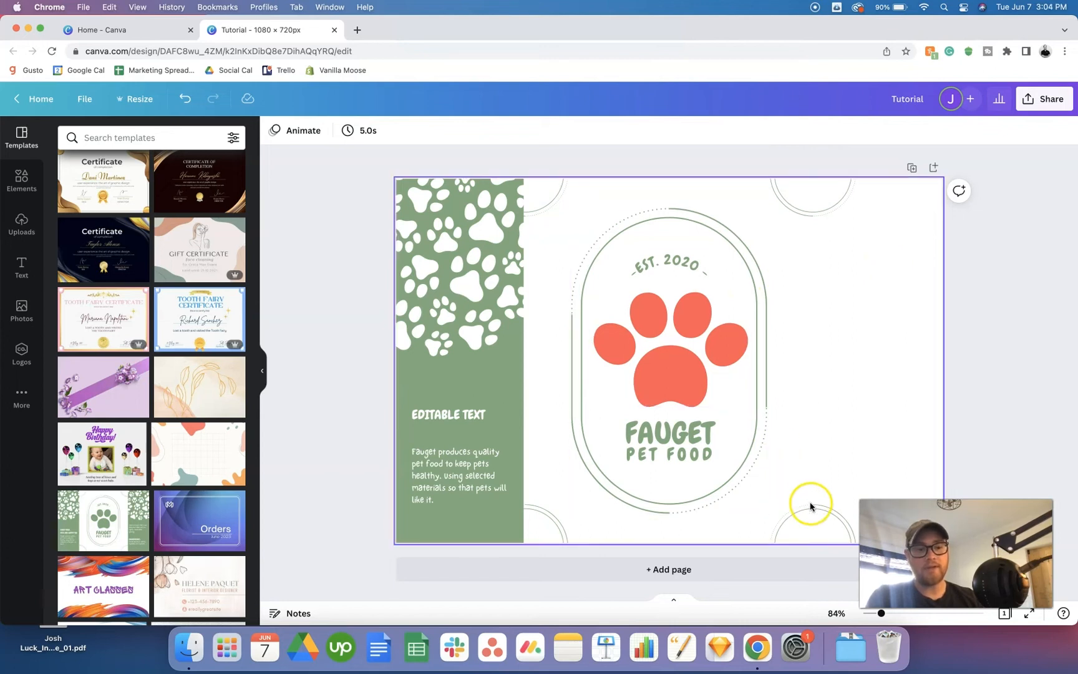
drag(829, 496, 549, 181)
key(BackSpace)
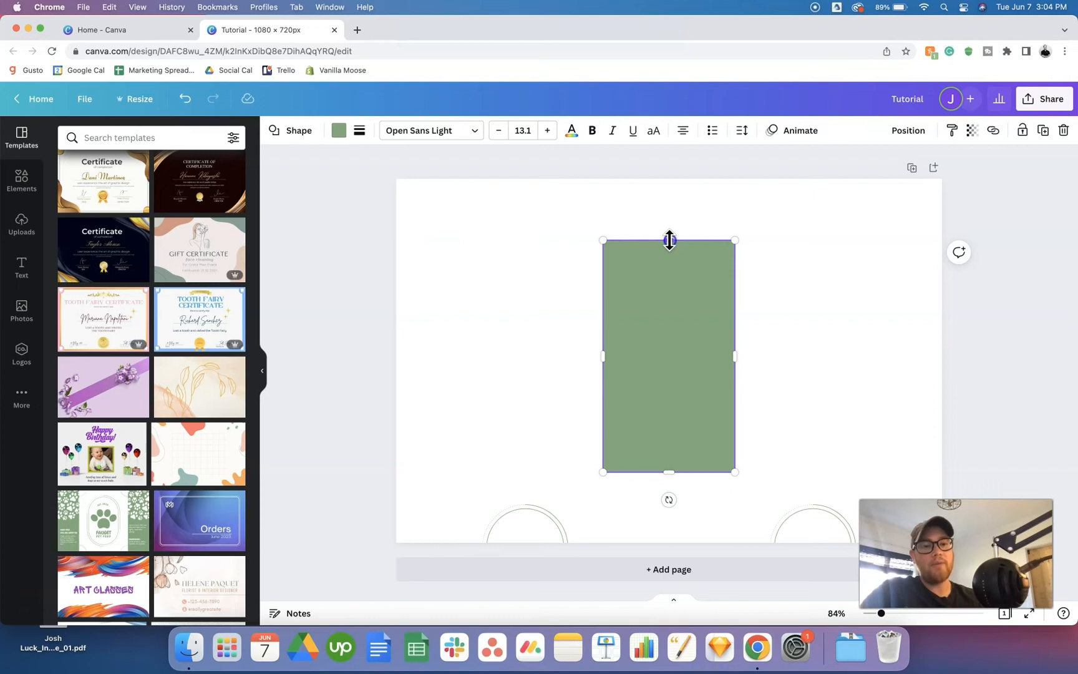
Step: Shorten the green rectangle to about 261 × 432, widen it from its side and rescale it from a corner
mouse_move(670, 241)
mouse_down()
mouse_move(678, 315)
mouse_move(680, 196)
mouse_move(672, 312)
mouse_move(671, 254)
mouse_up()
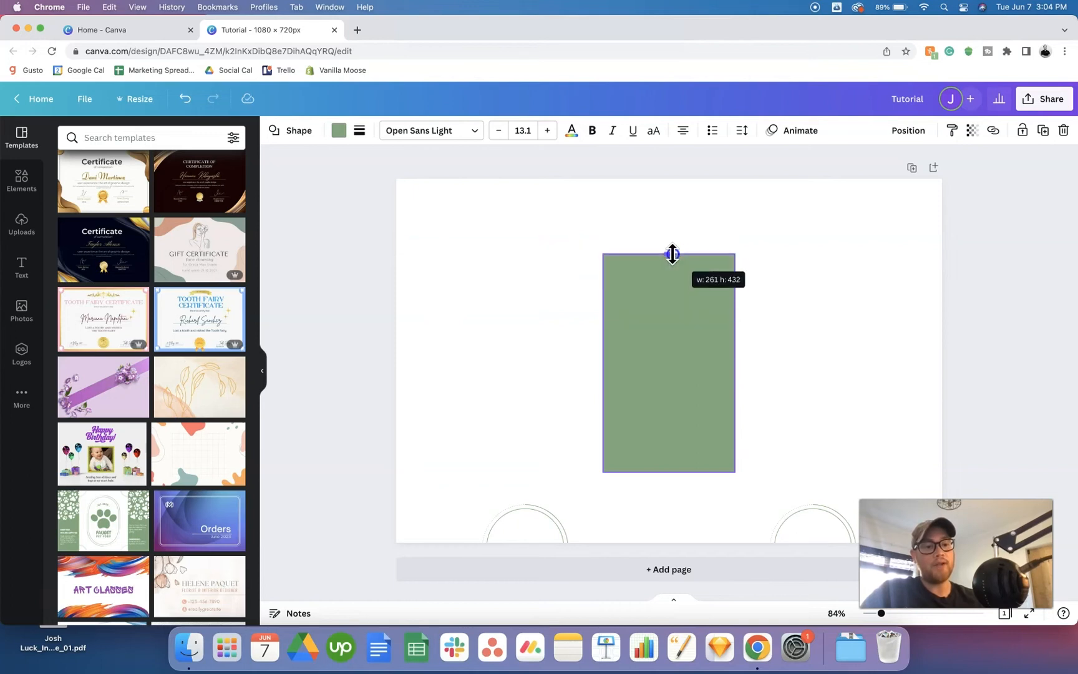
drag(734, 361, 734, 357)
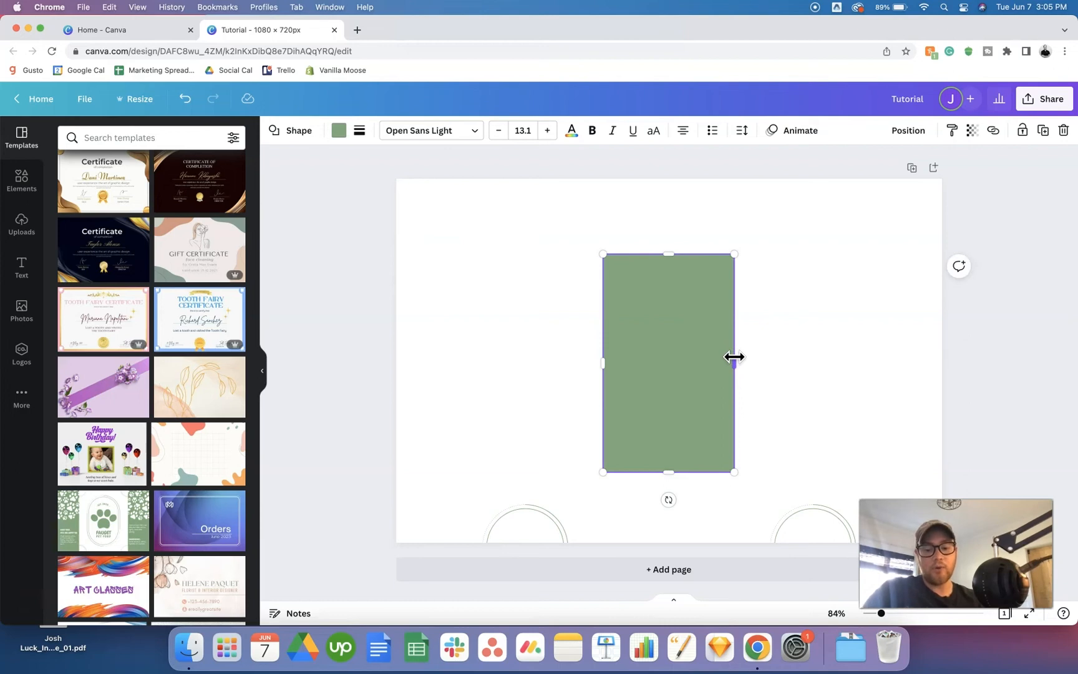
drag(737, 365, 764, 344)
drag(668, 256, 665, 267)
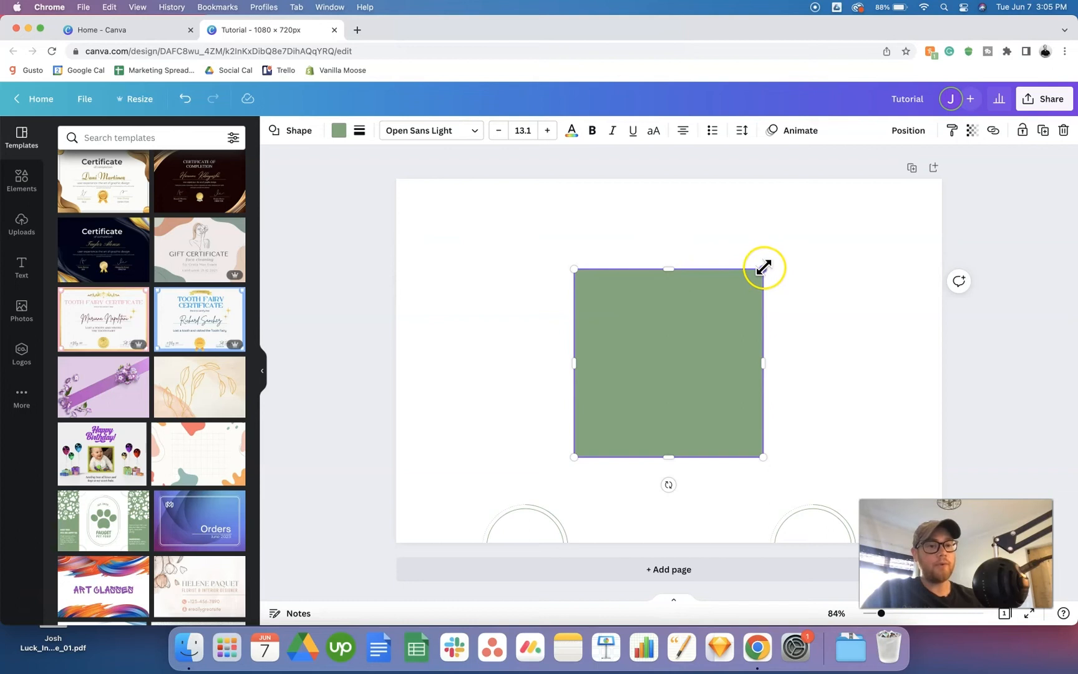
drag(764, 268, 748, 335)
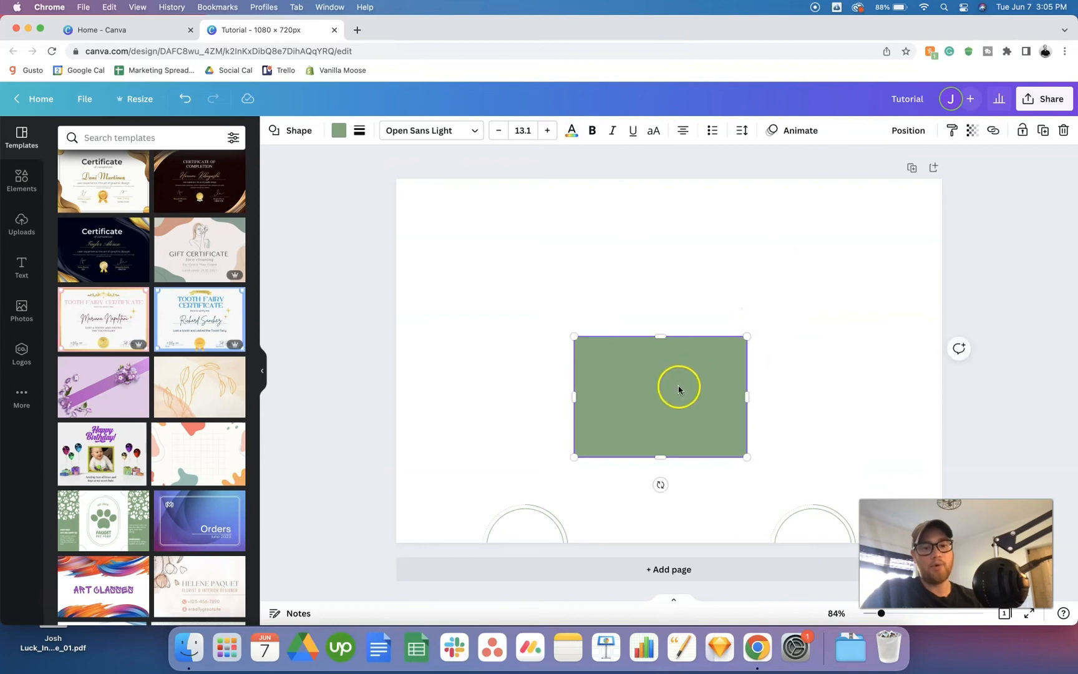
Step: Undo the last resizes of the green rectangle and clear the remaining shapes from the page
key(super+z)
key(super+z)
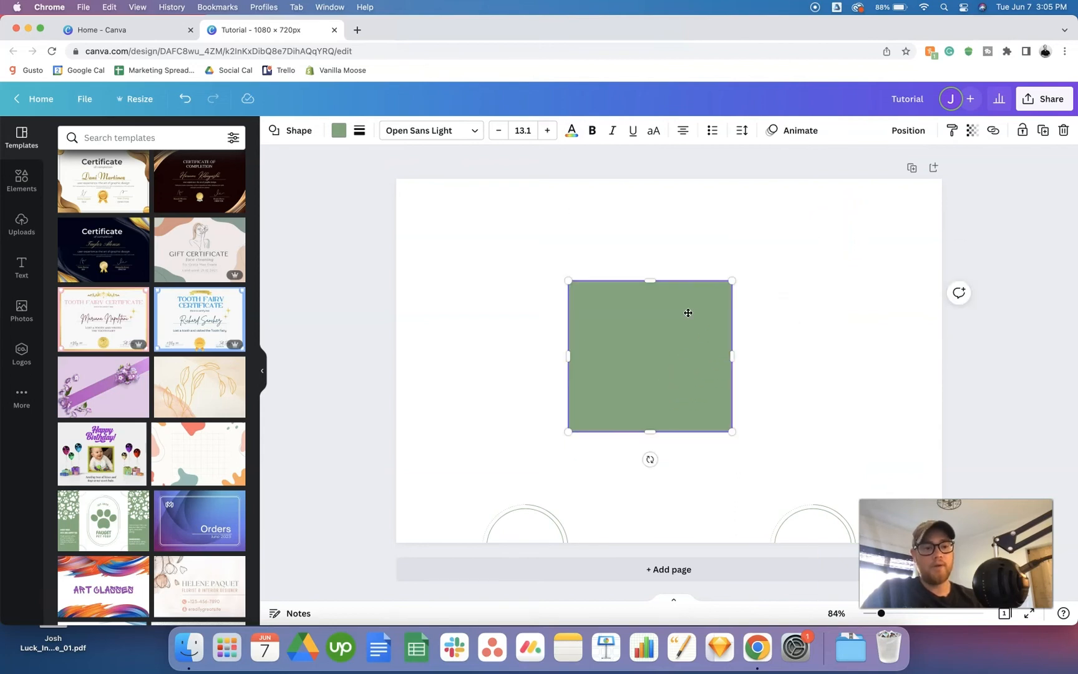
key(super+z)
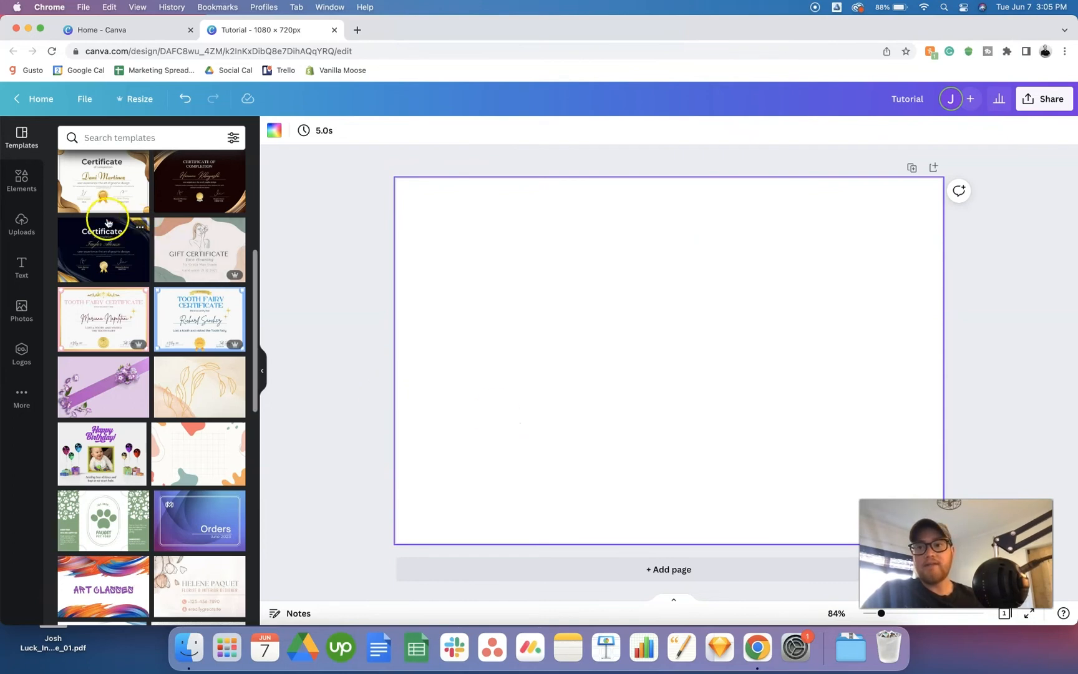
Step: Search the elements for art tools and add the black diagonal pencils and pens graphic to the page
click(39, 186)
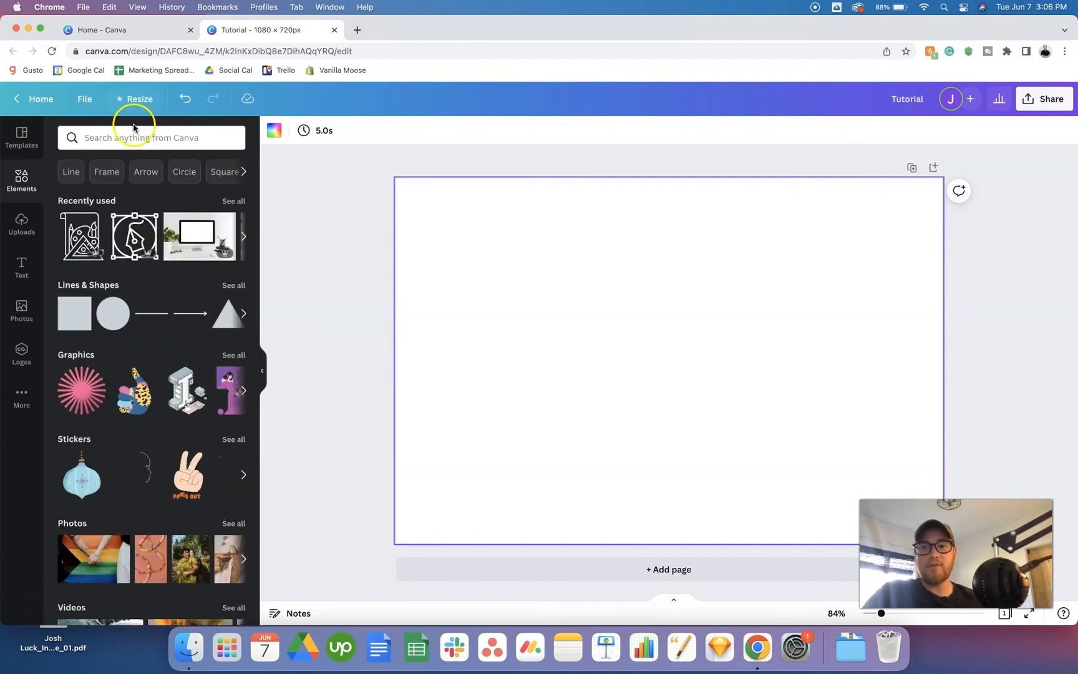
click(133, 129)
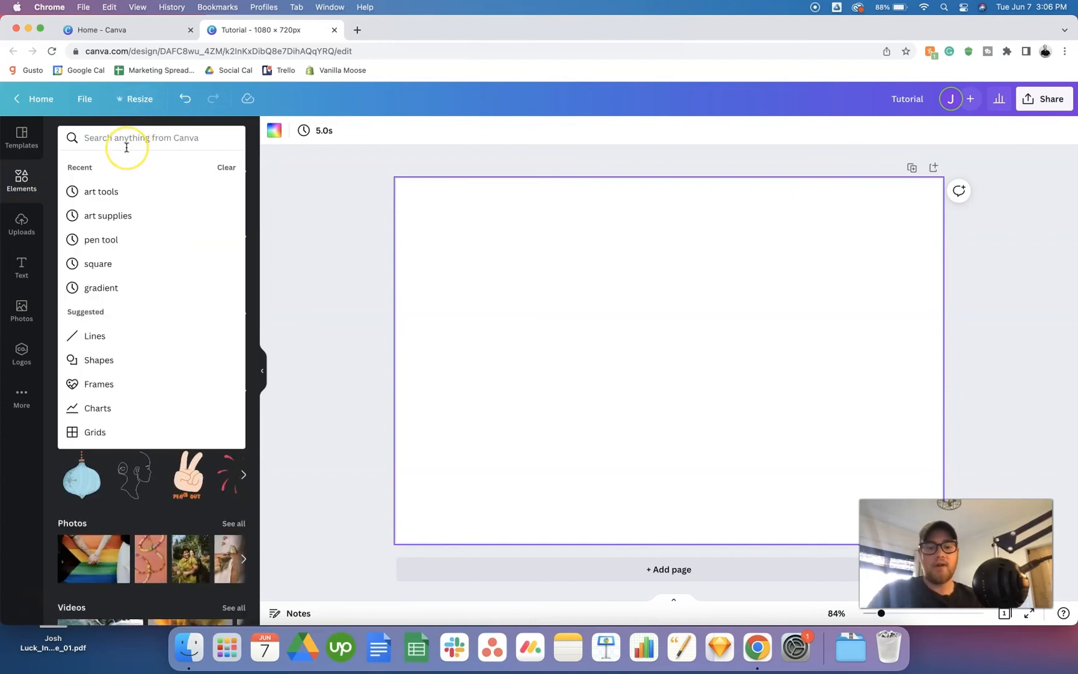
text(art tools)
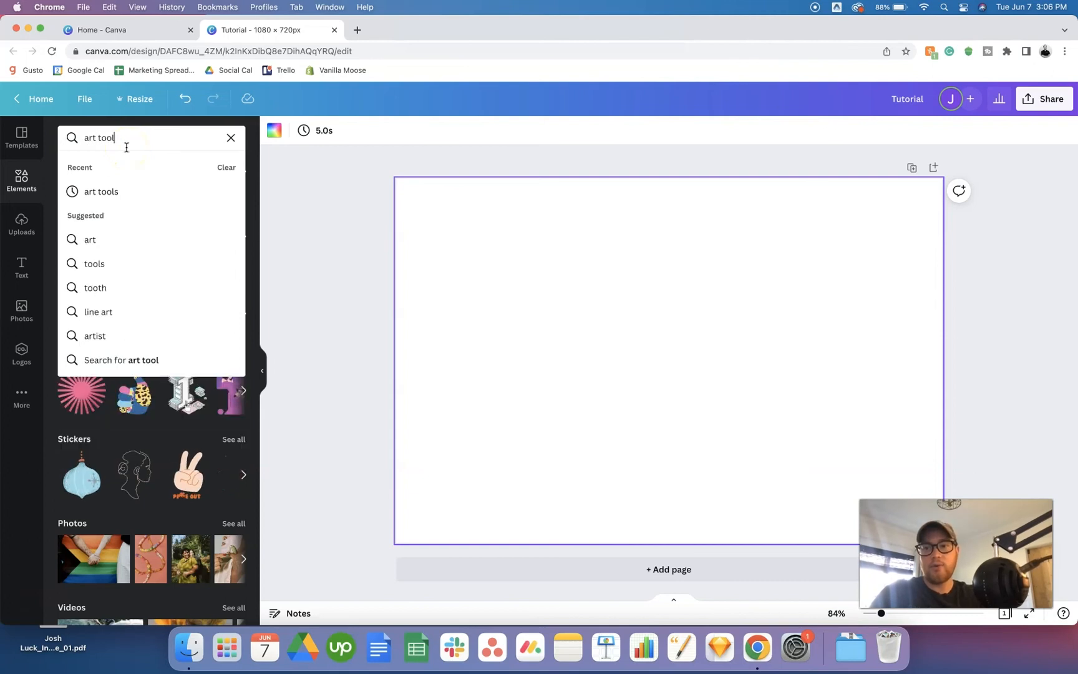
click(125, 191)
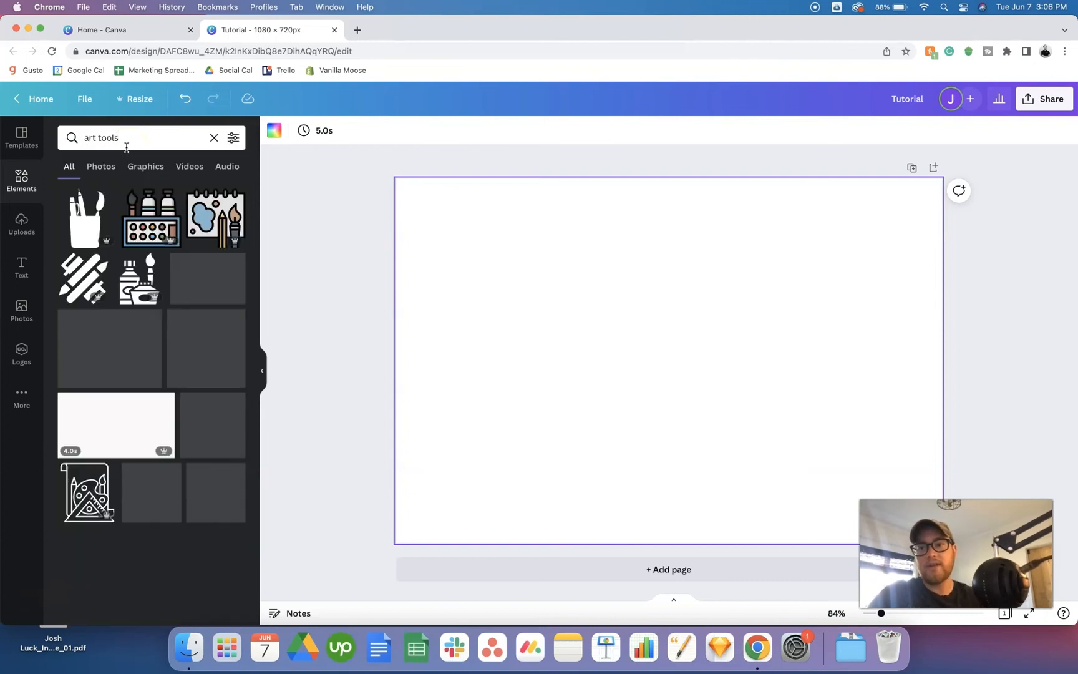
click(83, 282)
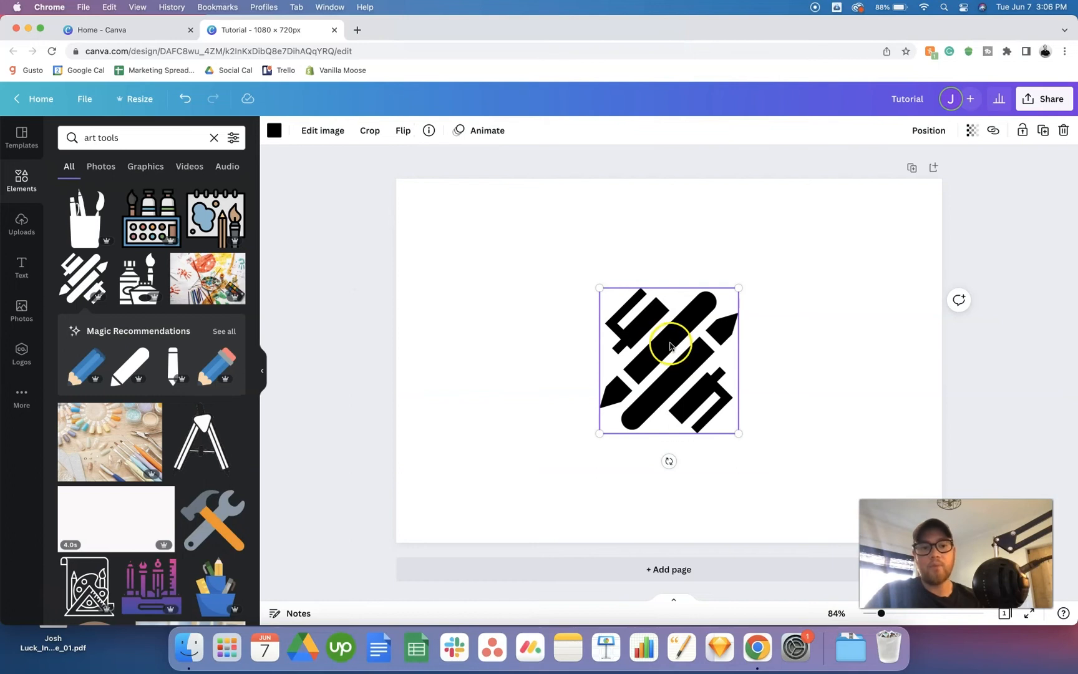
Step: Check the colour options of the pencils and pens graphic and delete the graphic from the page
click(275, 132)
click(274, 132)
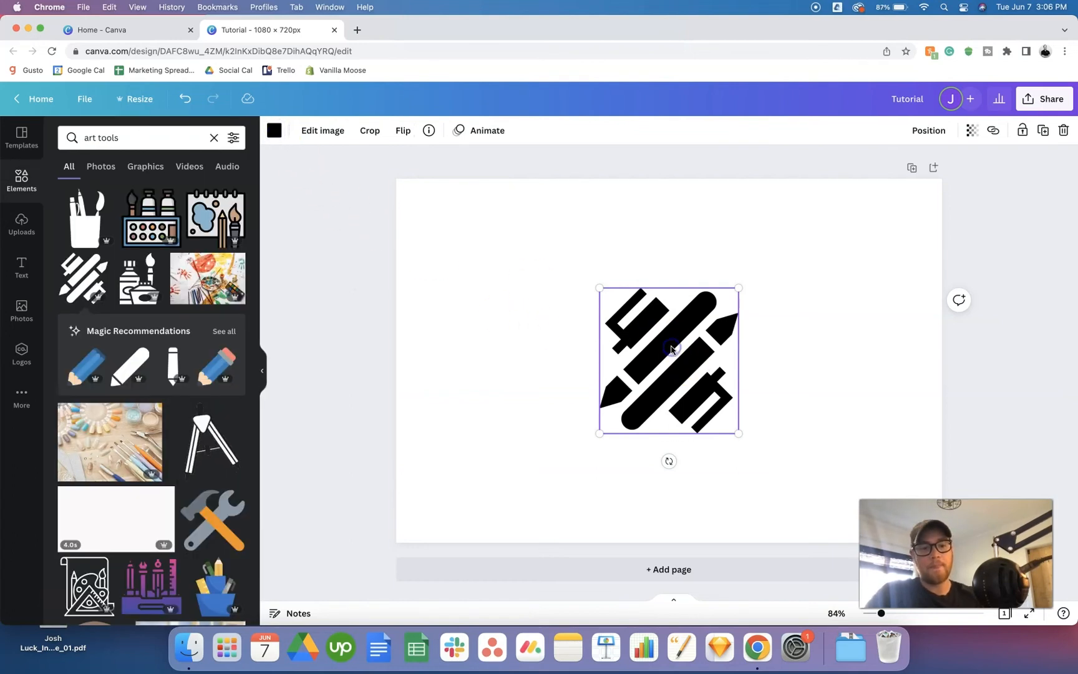
key(Delete)
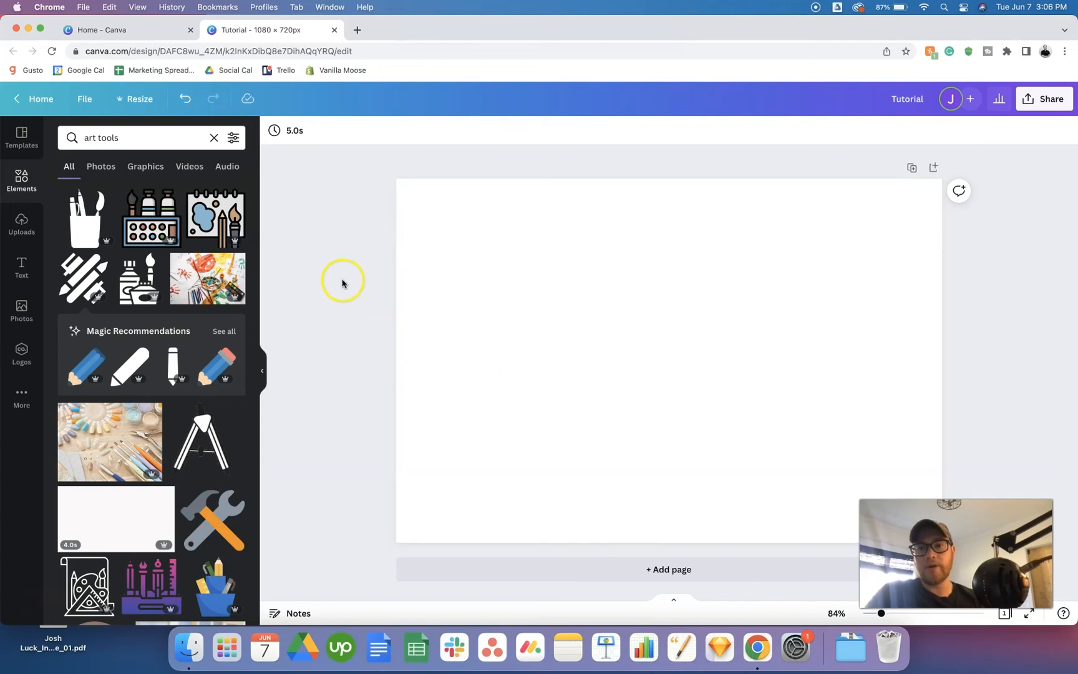
Step: Look through the uploads and photo library, and fill the page with the recently used photo of a blank-screen desktop computer
click(20, 224)
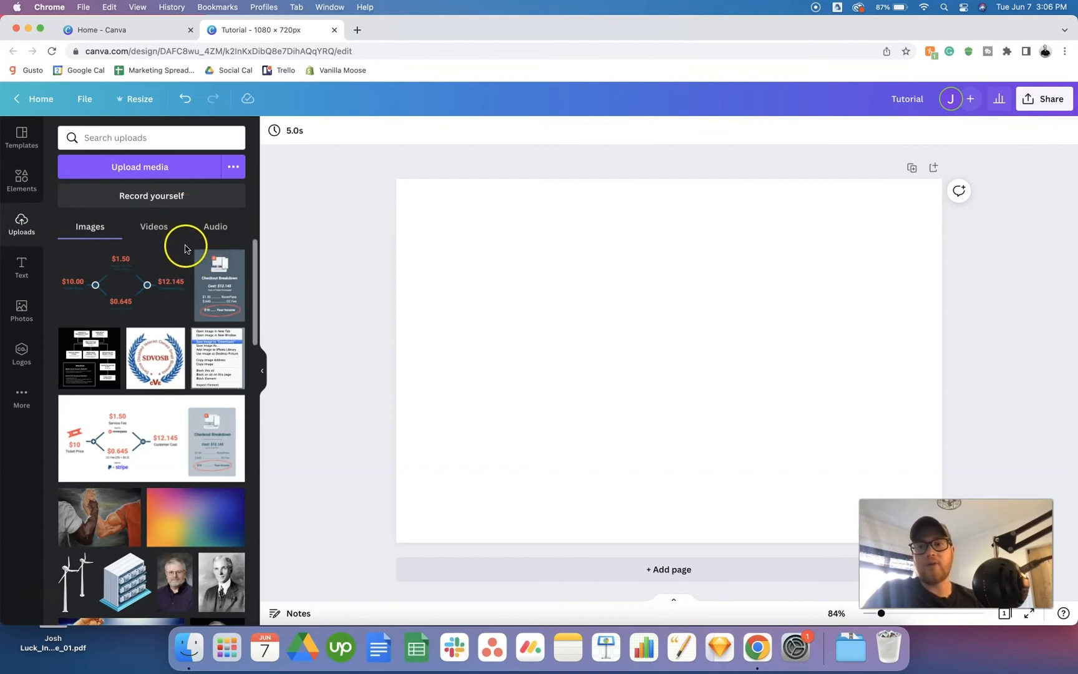
click(21, 312)
click(156, 137)
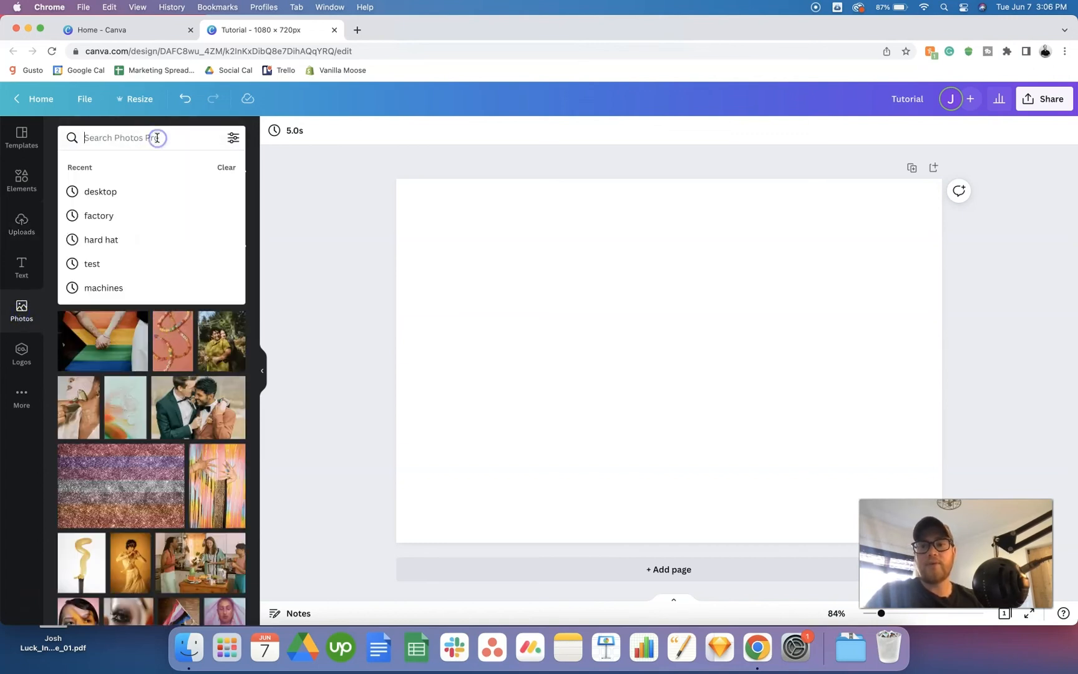
click(51, 327)
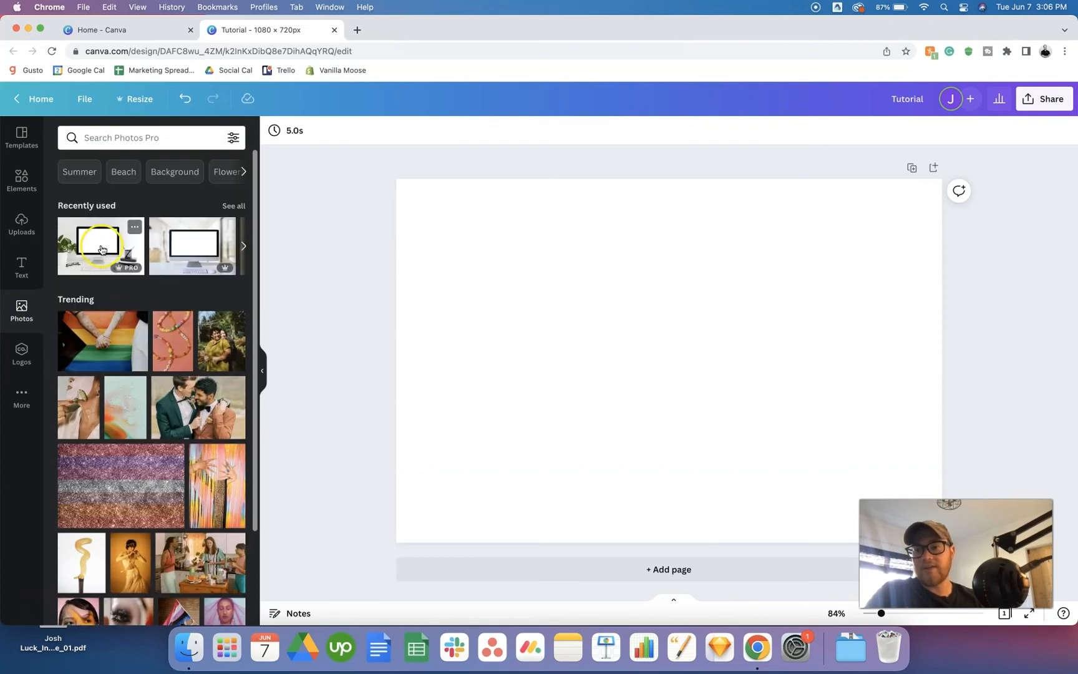
drag(324, 277, 411, 287)
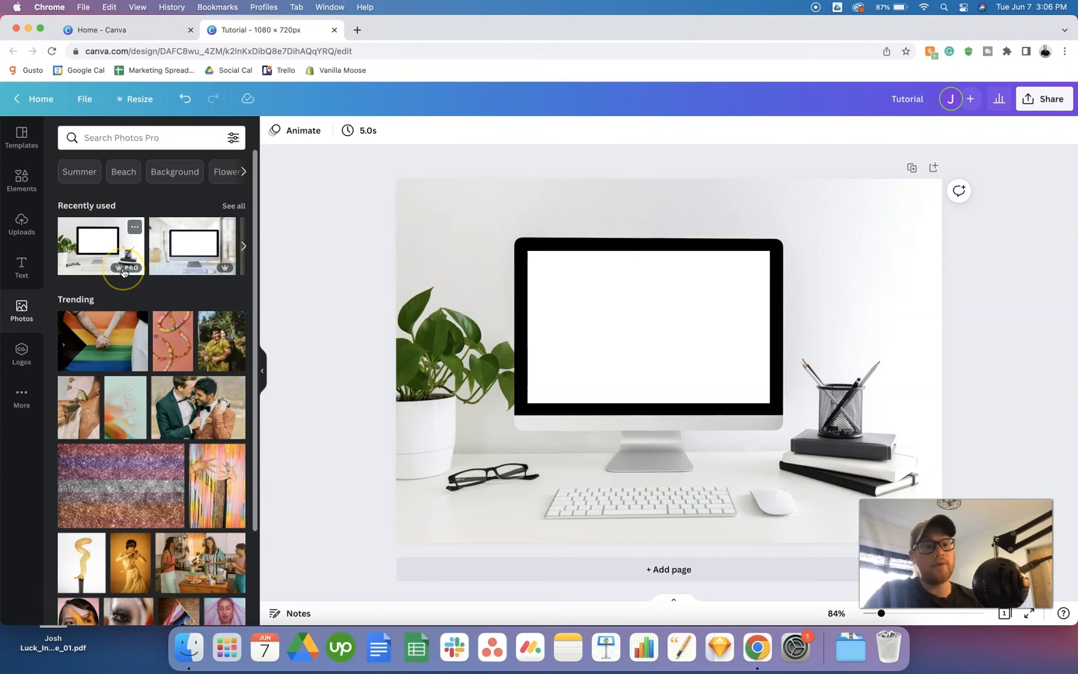
scroll(153, 356, down, 5)
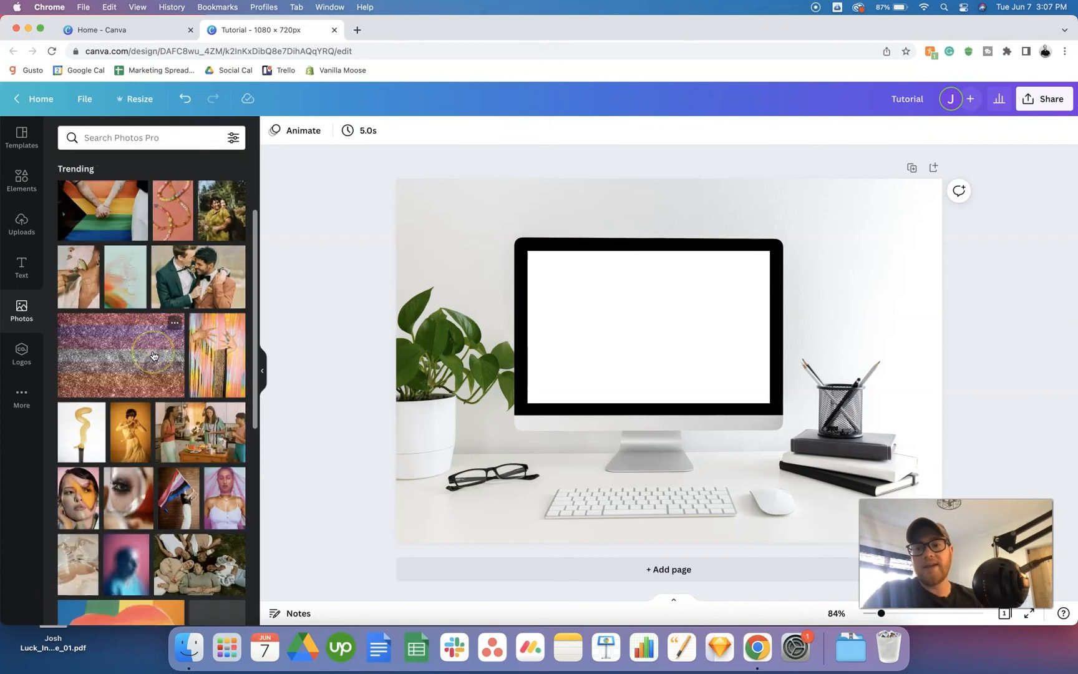
Step: Look through the photo library, the uploads and the font combinations offered for text
scroll(152, 355, up, 5)
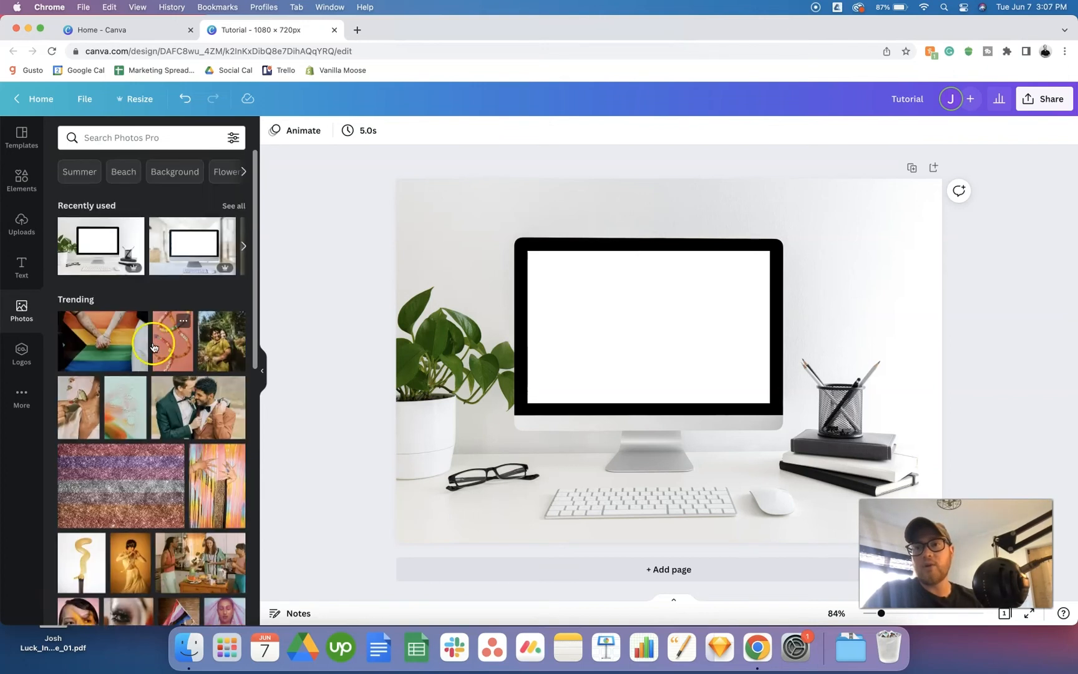
click(115, 138)
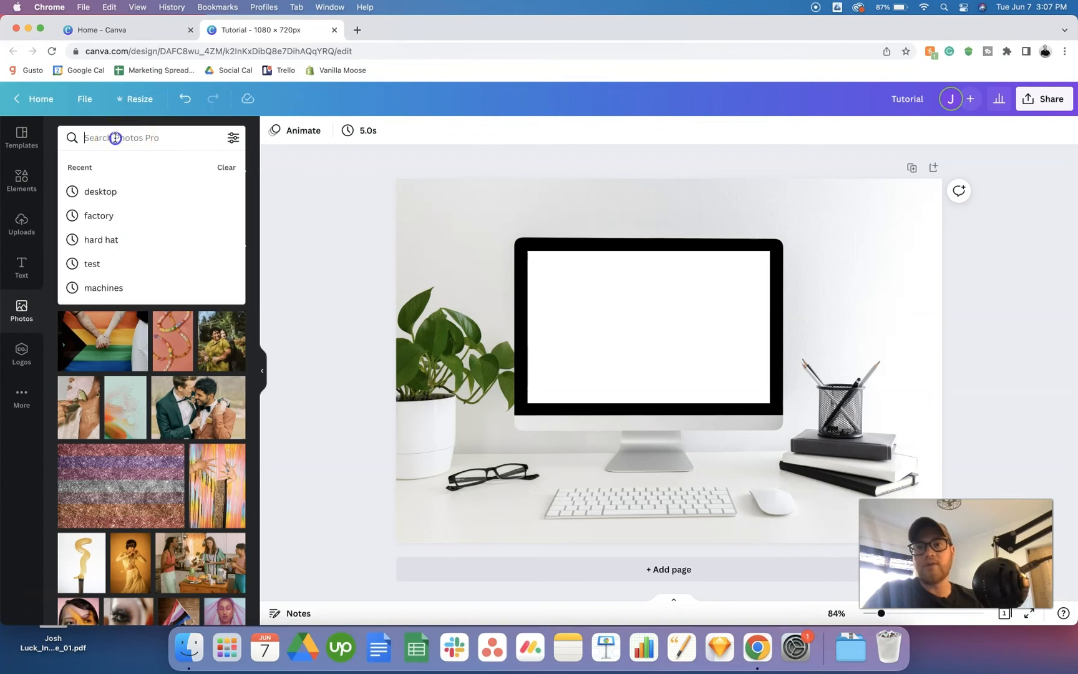
click(279, 168)
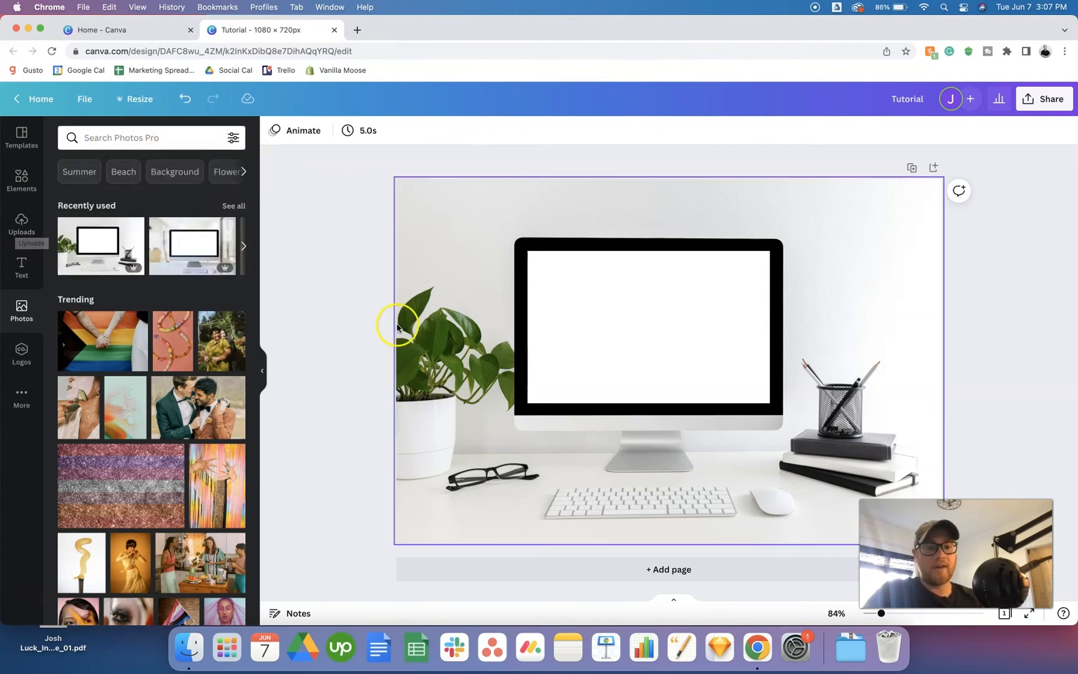
click(22, 216)
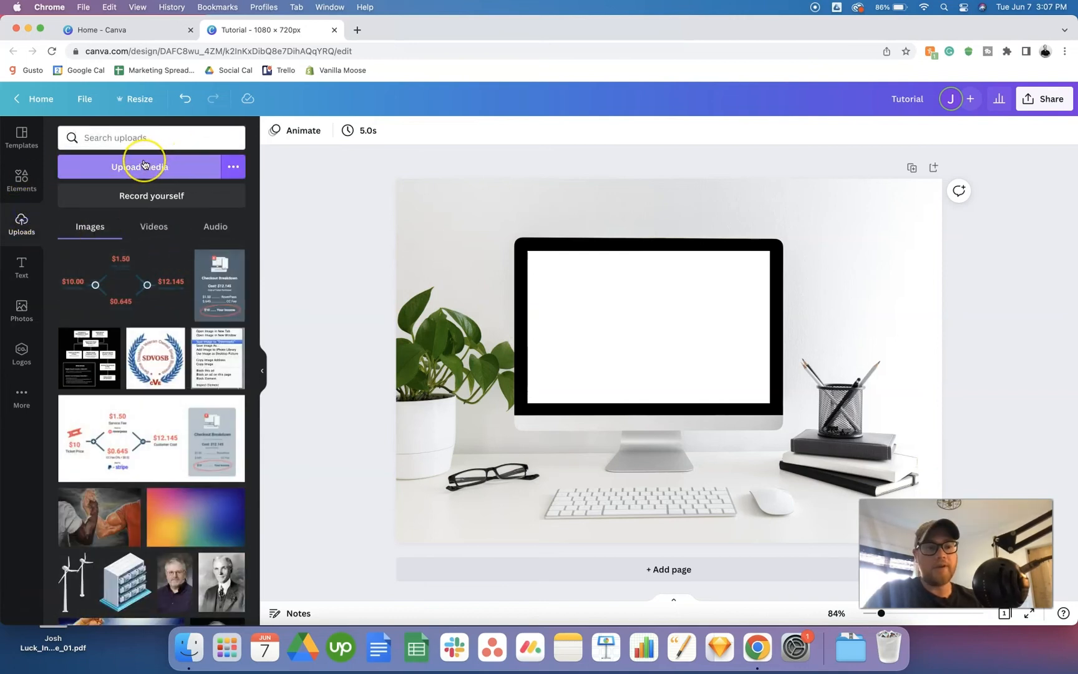
click(22, 266)
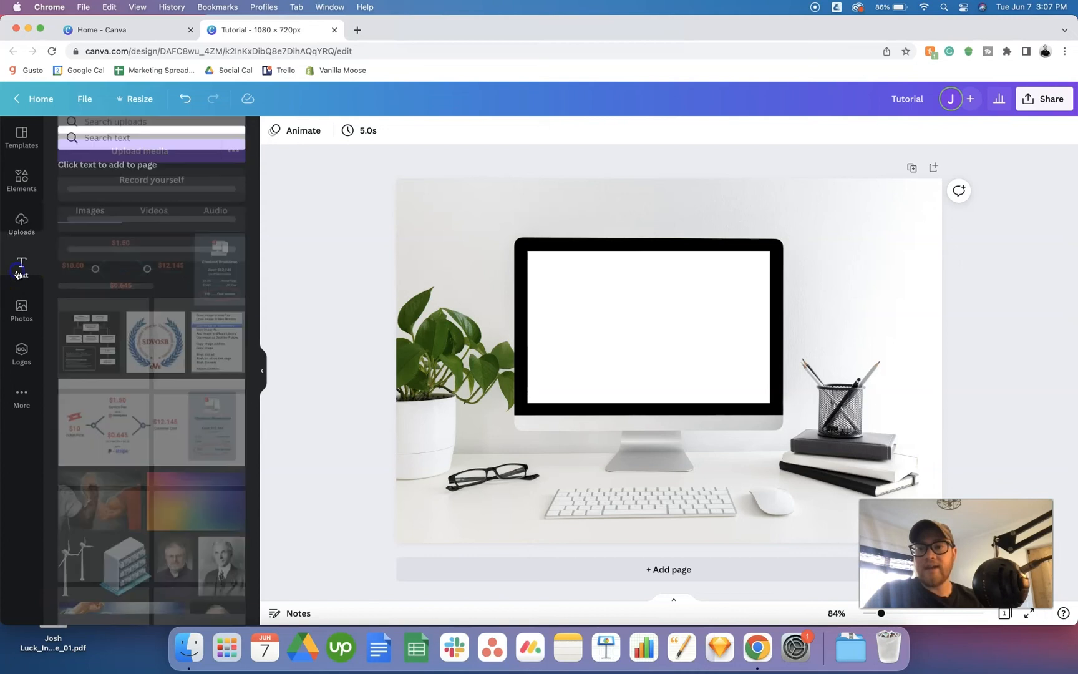
scroll(169, 284, down, 5)
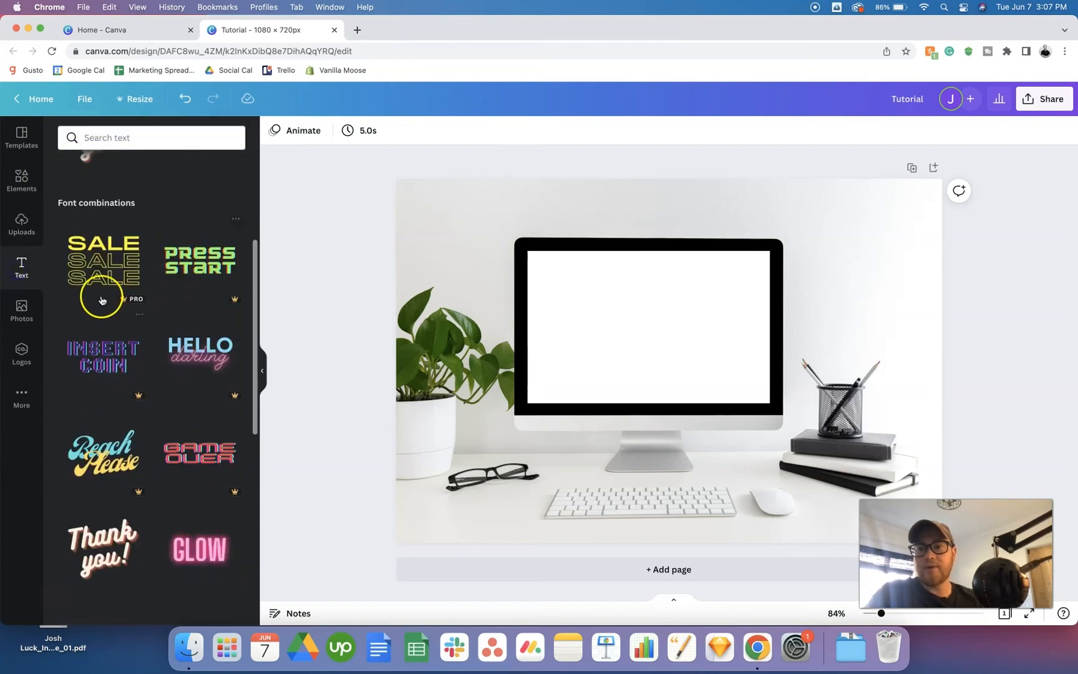
scroll(140, 378, down, 1)
scroll(139, 381, up, 5)
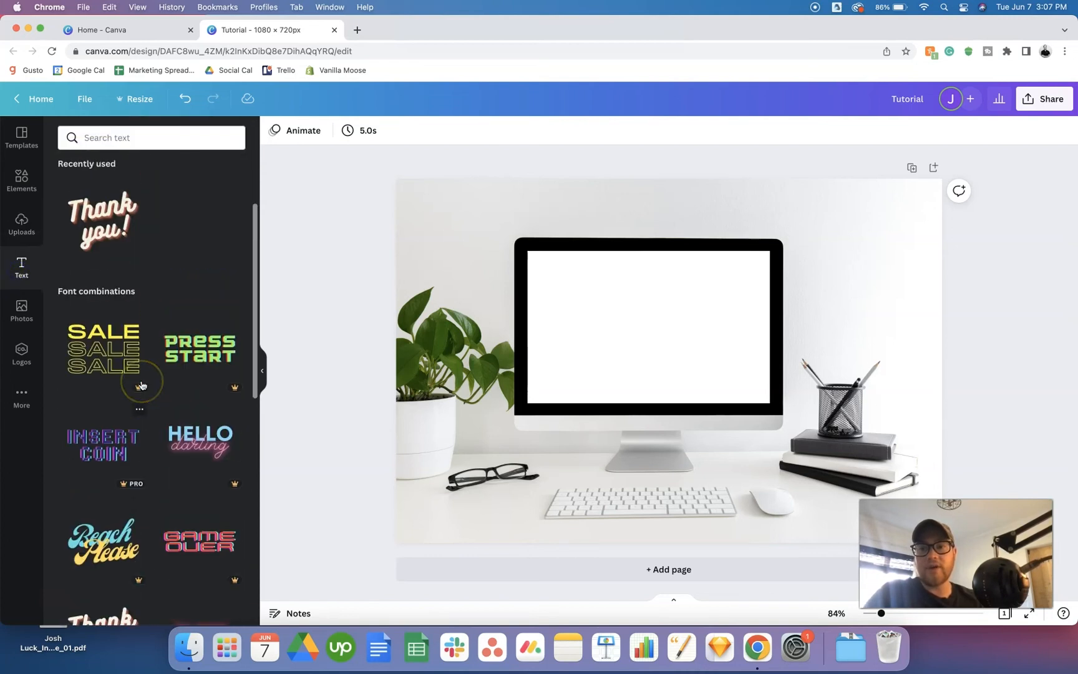
Step: Add a heading text box to the page and delete the desktop computer photo behind it
click(144, 198)
click(635, 293)
key(Delete)
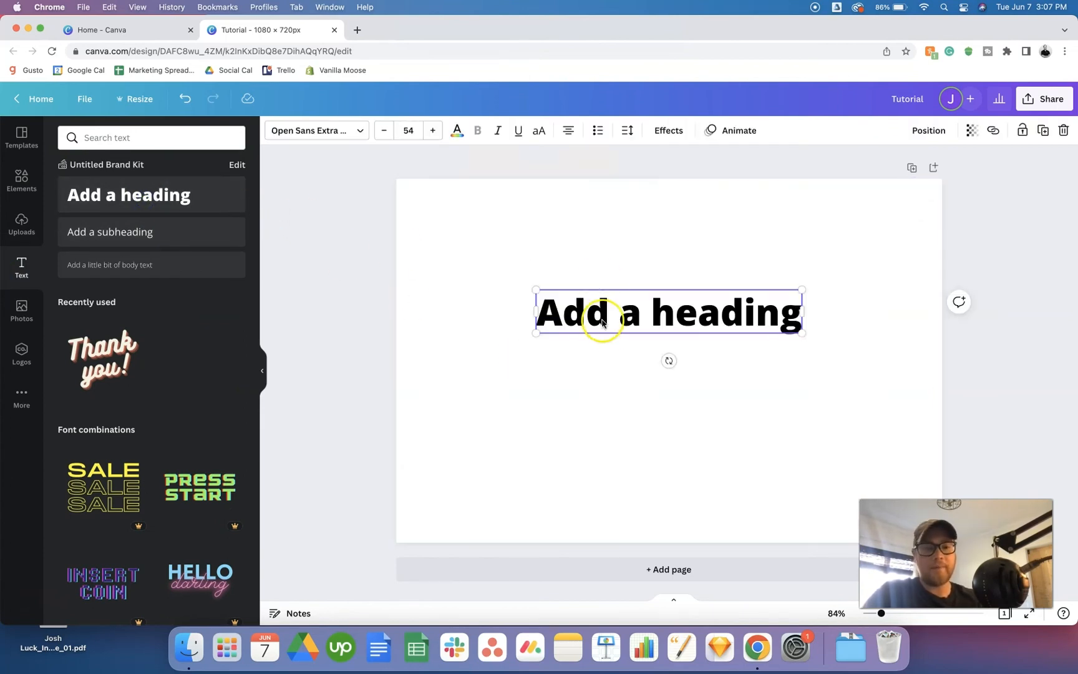
Step: Nudge the heading slightly and delete it, leaving the page blank
drag(611, 314, 613, 314)
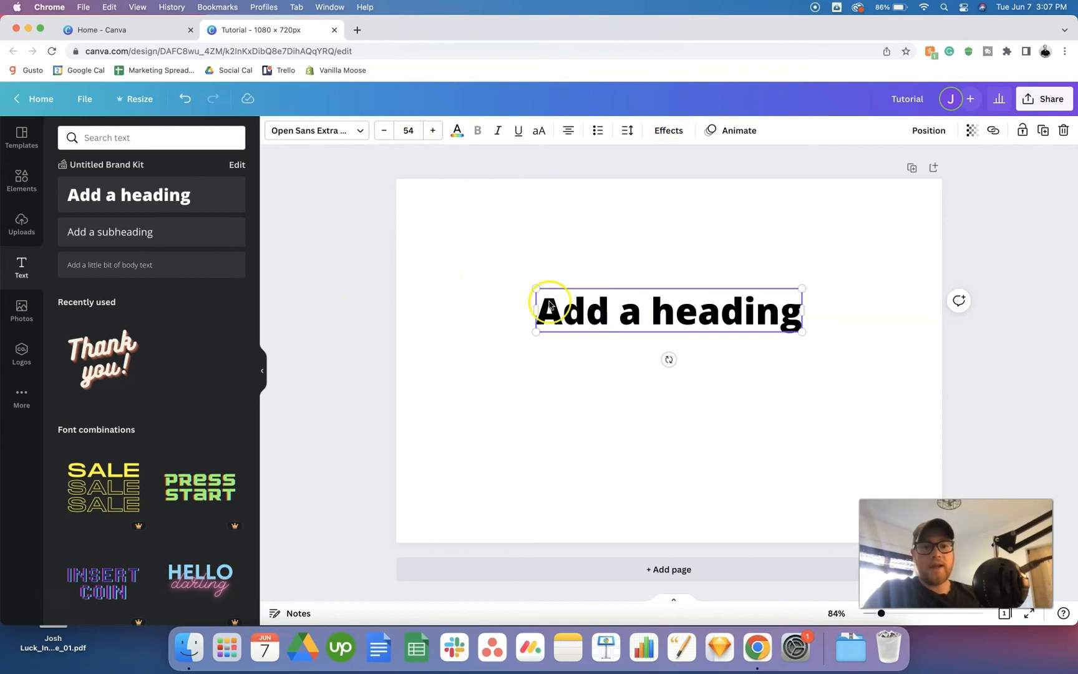
click(571, 309)
key(BackSpace)
click(583, 258)
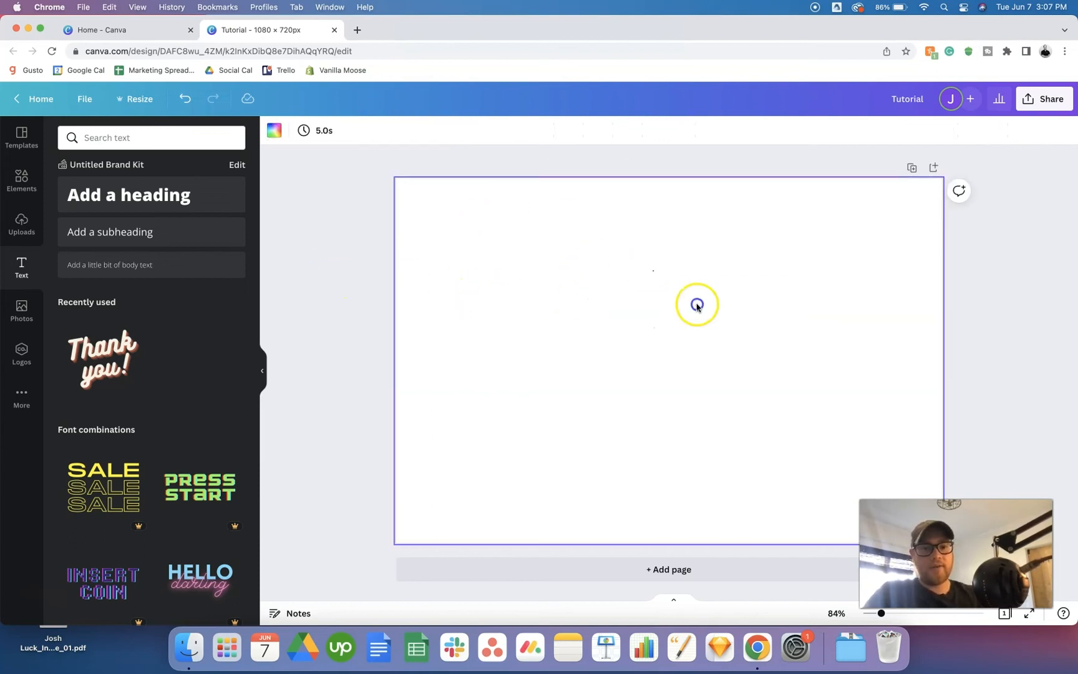
Step: Search the photos for dogs and fill the page with the photo of a brown dog and a white dog on grass
click(23, 318)
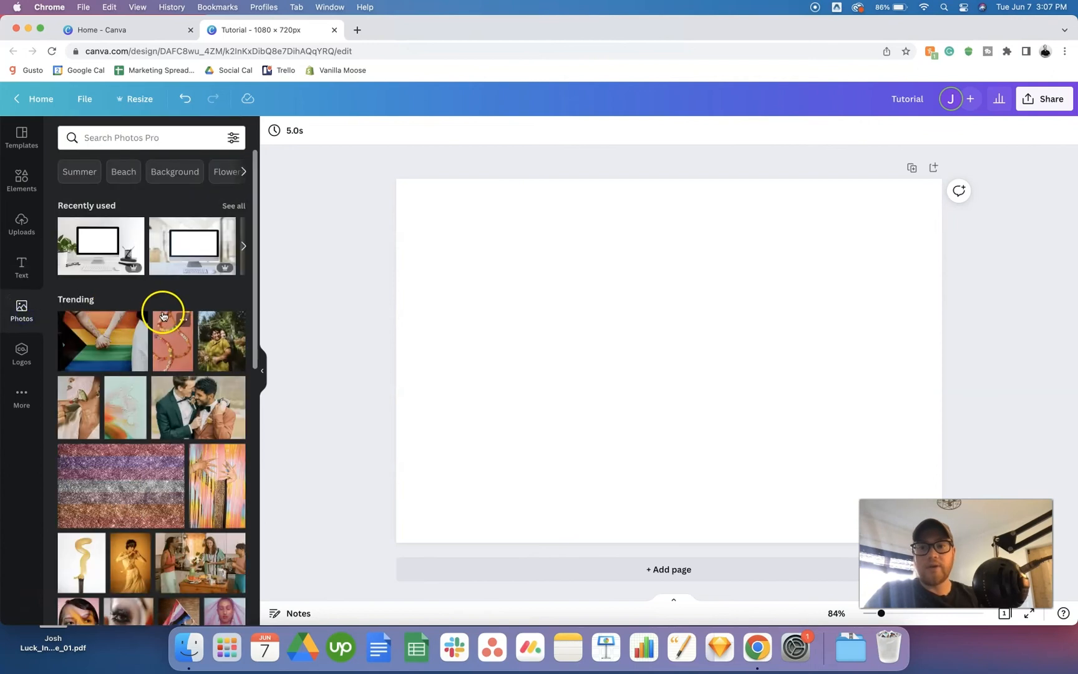
scroll(146, 274, down, 5)
scroll(146, 277, down, 5)
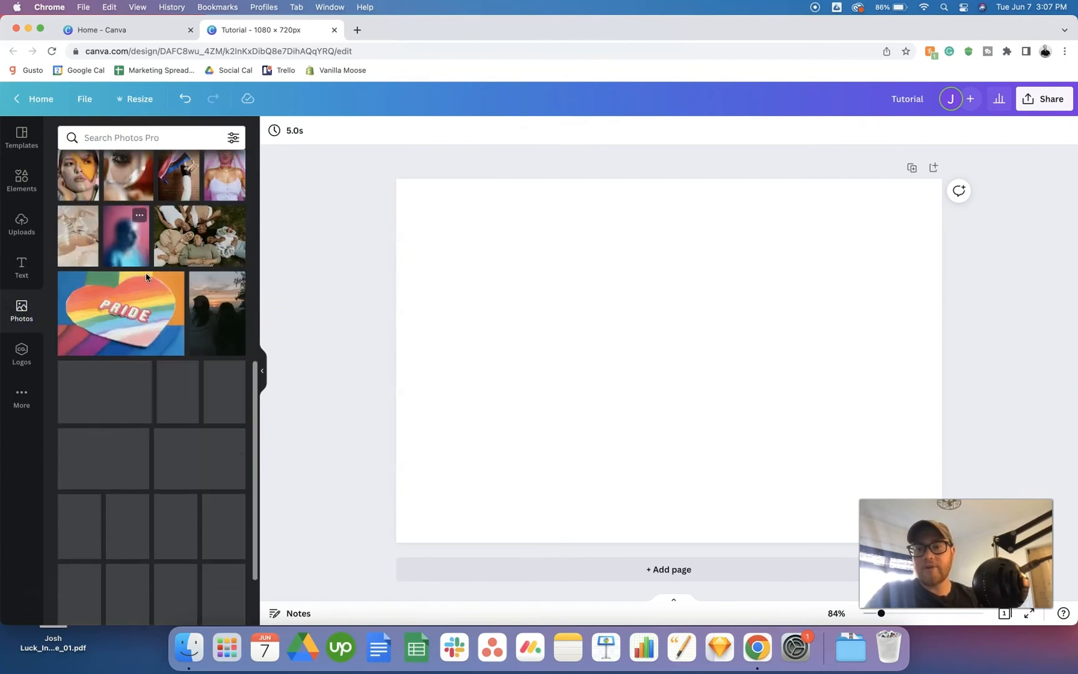
click(133, 139)
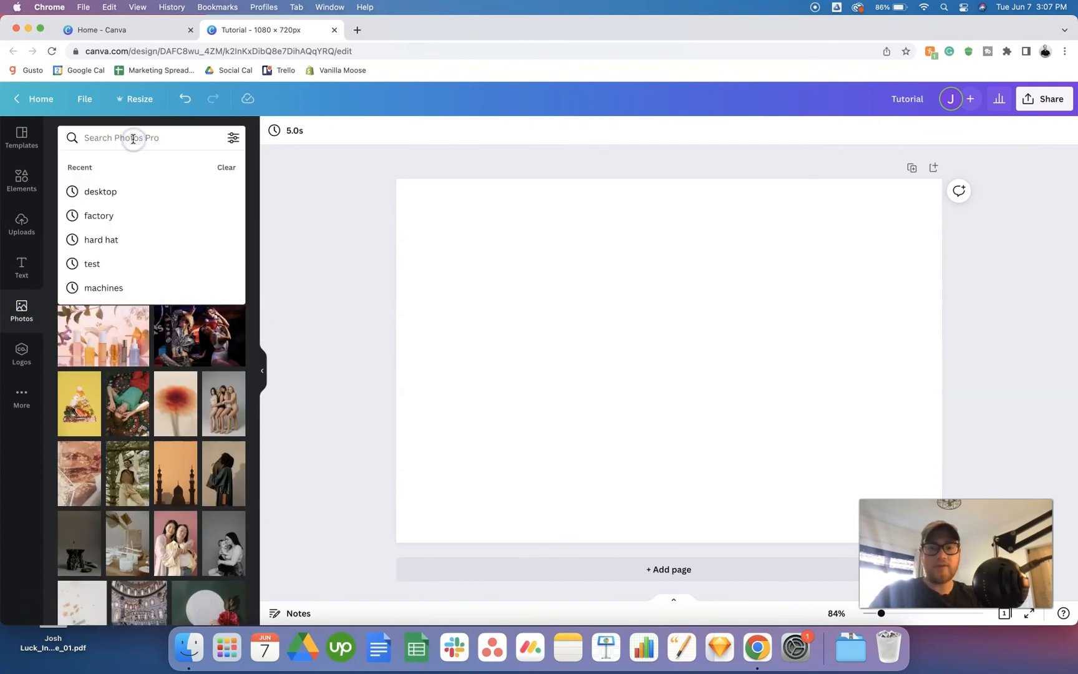
text(dogs)
key(Return)
drag(121, 290, 411, 300)
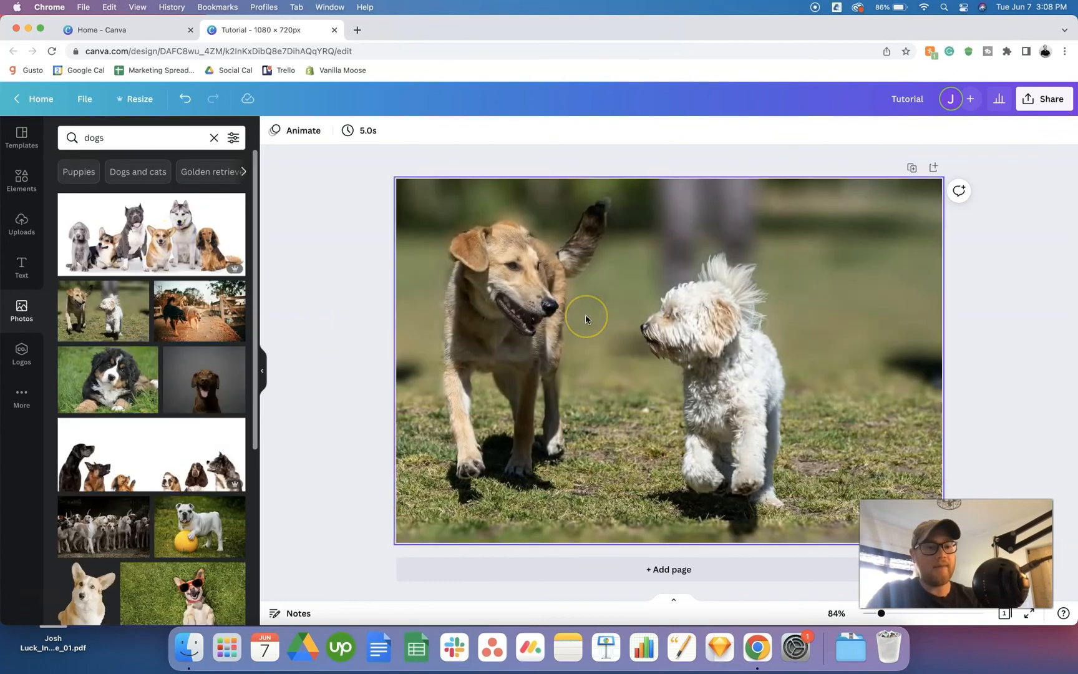
Step: Adjust the dog photo to brightness -35, contrast 43 and saturation -11
click(614, 321)
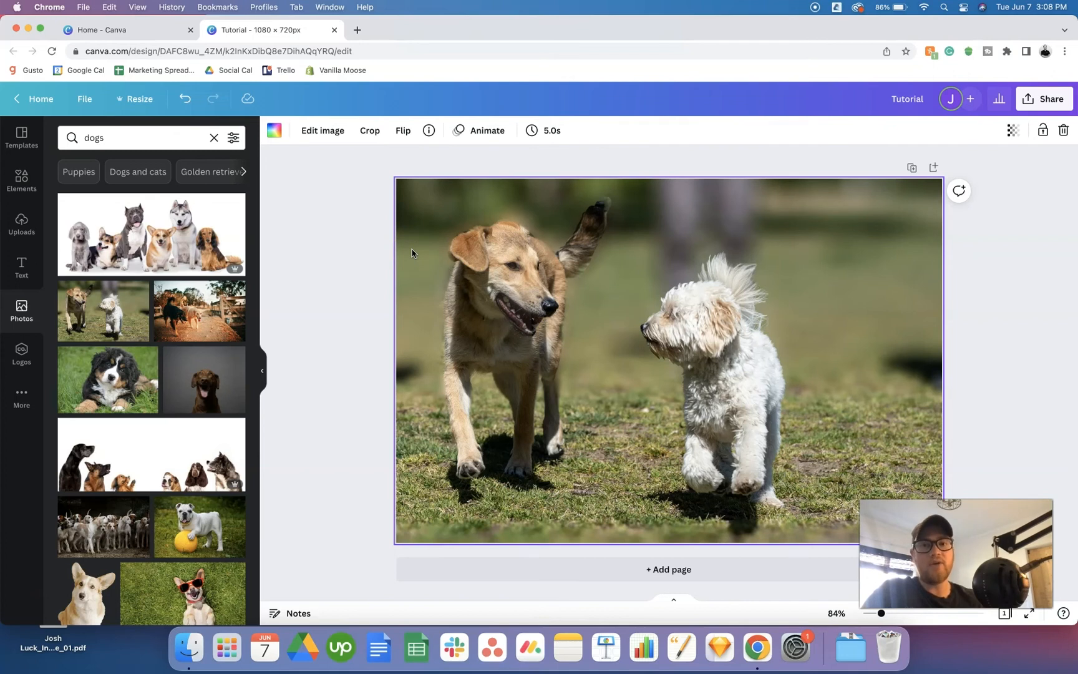
click(347, 217)
click(453, 235)
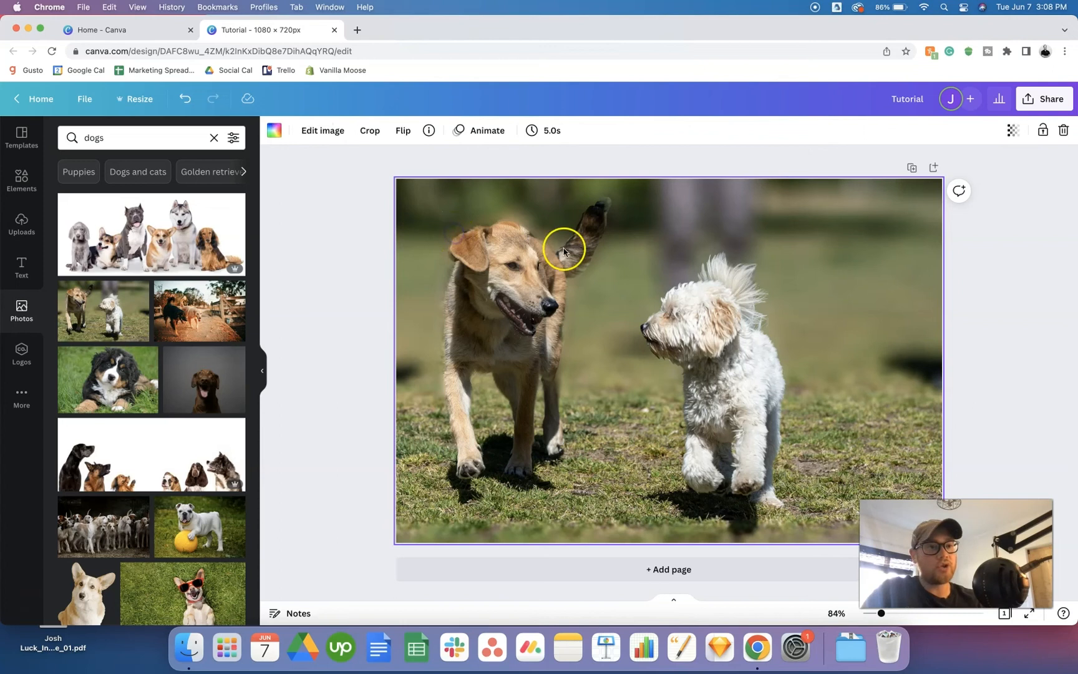
click(325, 136)
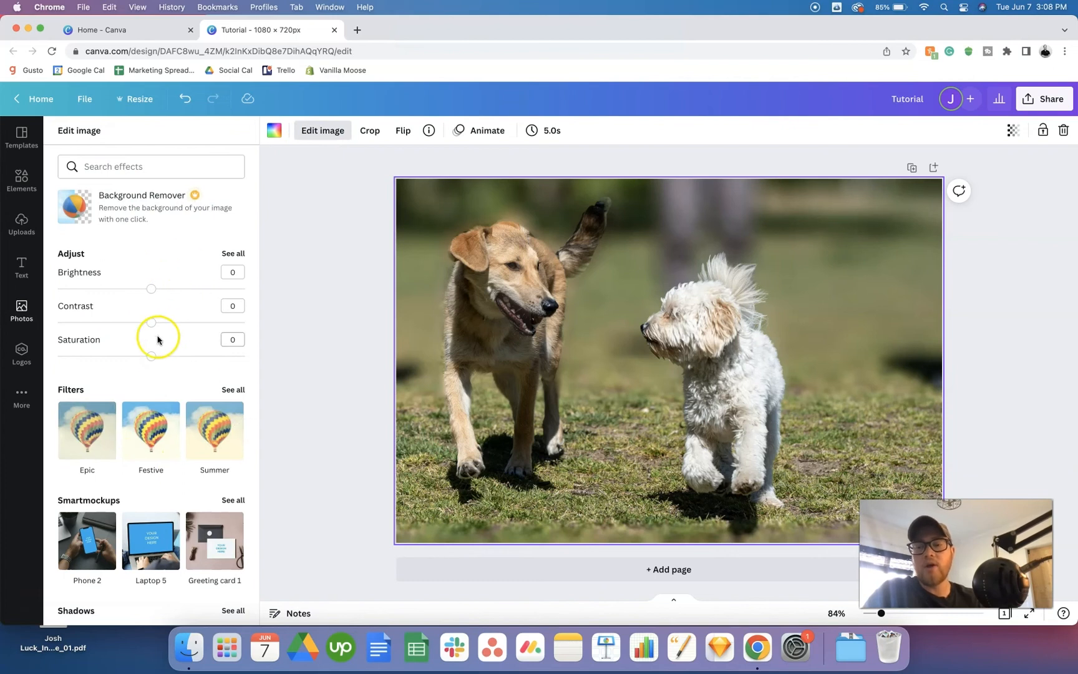
drag(182, 289, 118, 289)
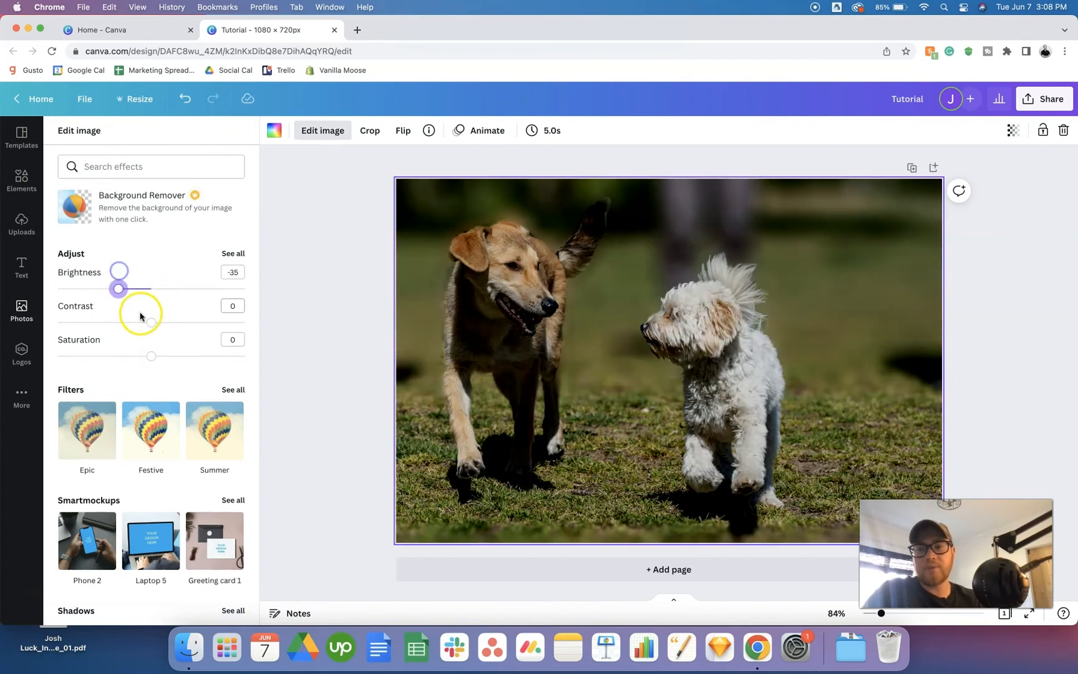
drag(152, 357, 99, 360)
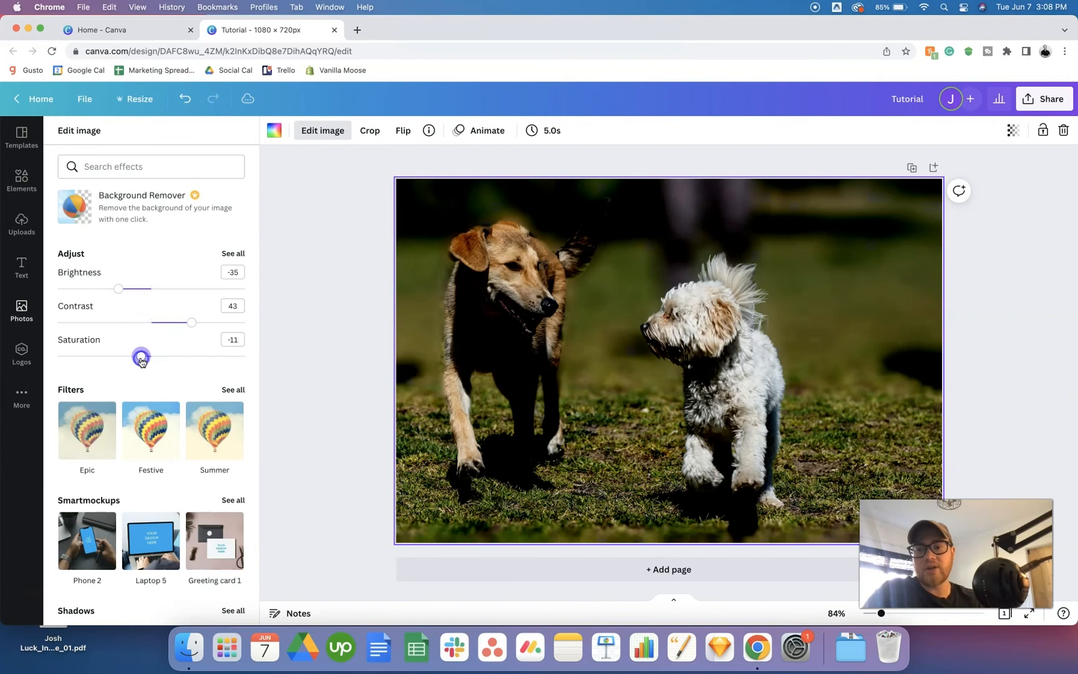
Step: Apply the Whimsical filter to the dog photo and lower the filter's intensity
scroll(125, 360, down, 2)
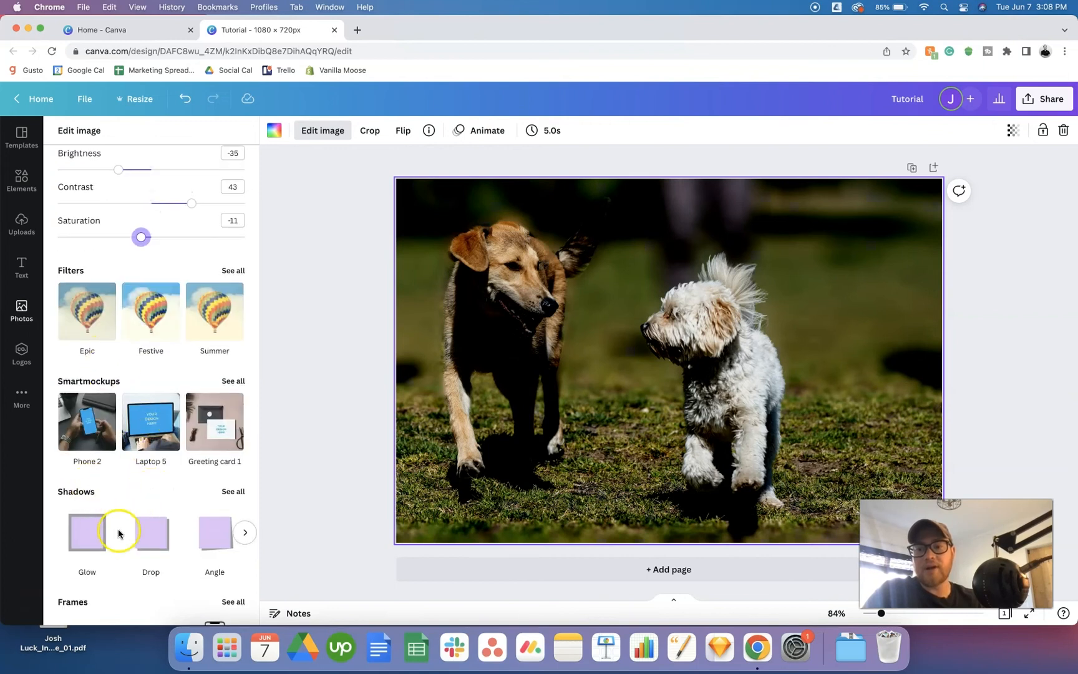
click(229, 273)
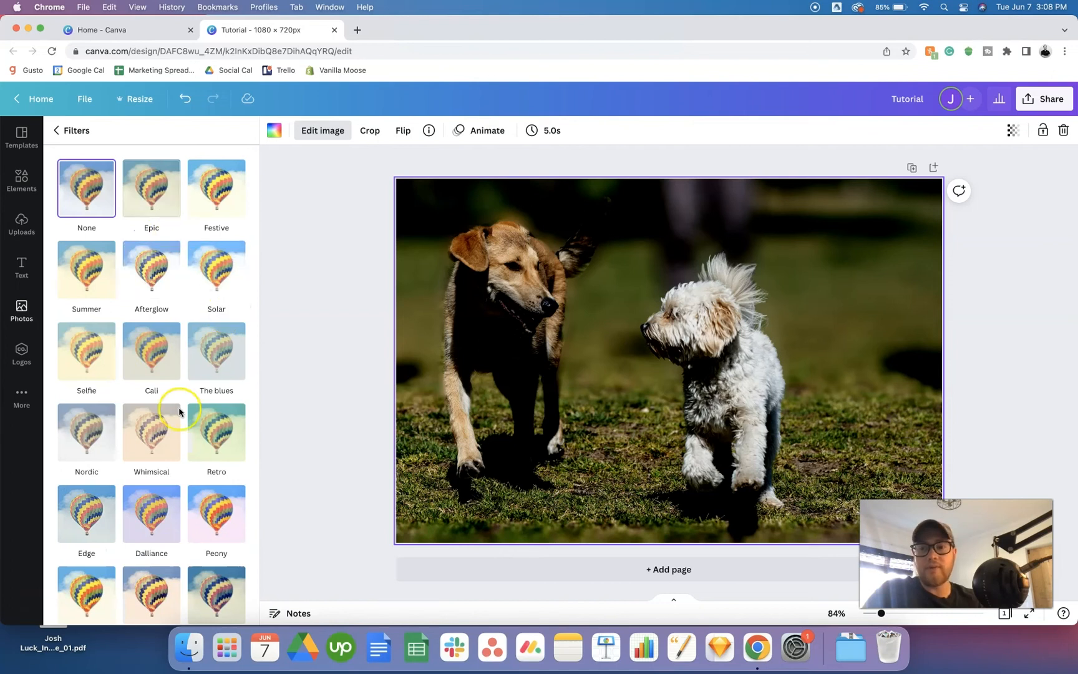
scroll(179, 411, down, 2)
click(159, 330)
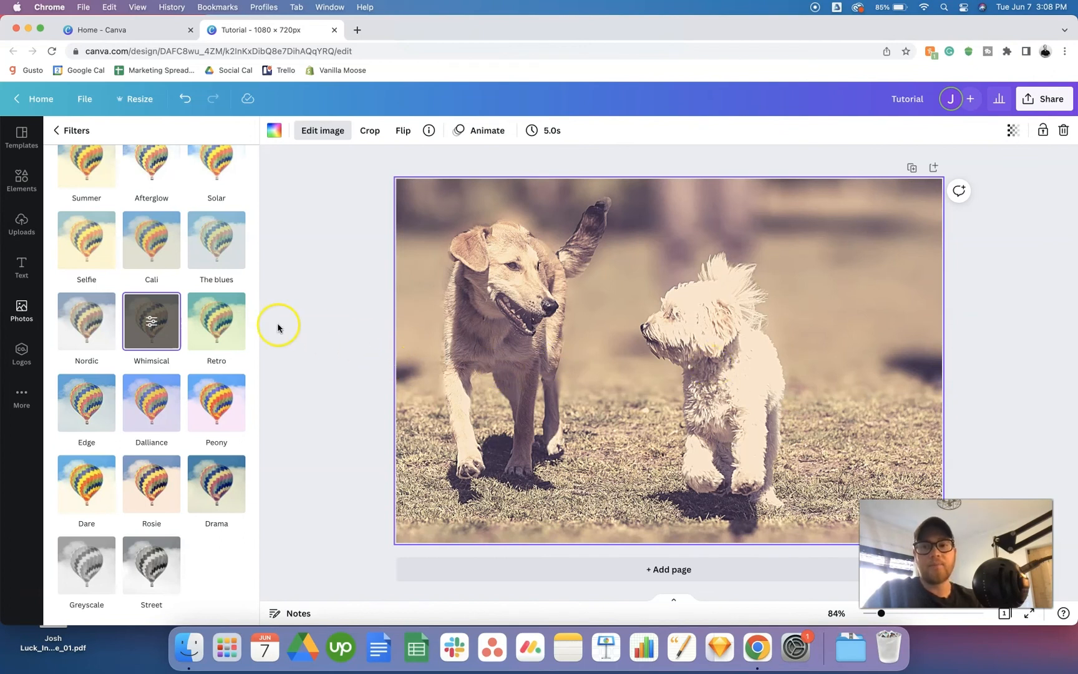
click(151, 320)
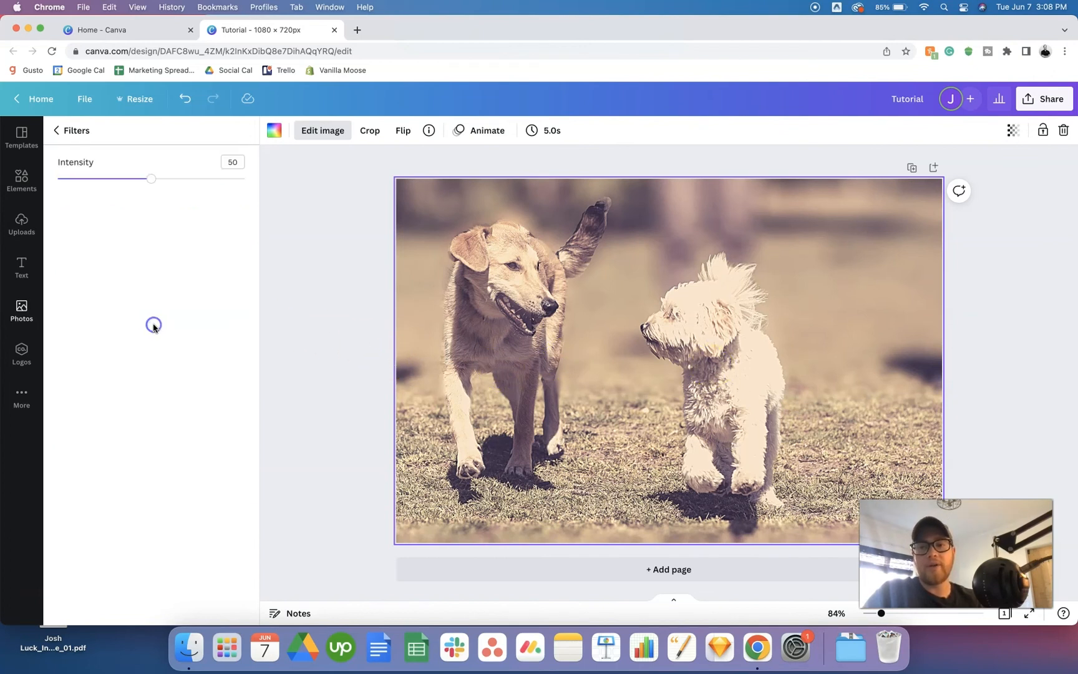
drag(93, 184, 127, 197)
click(356, 328)
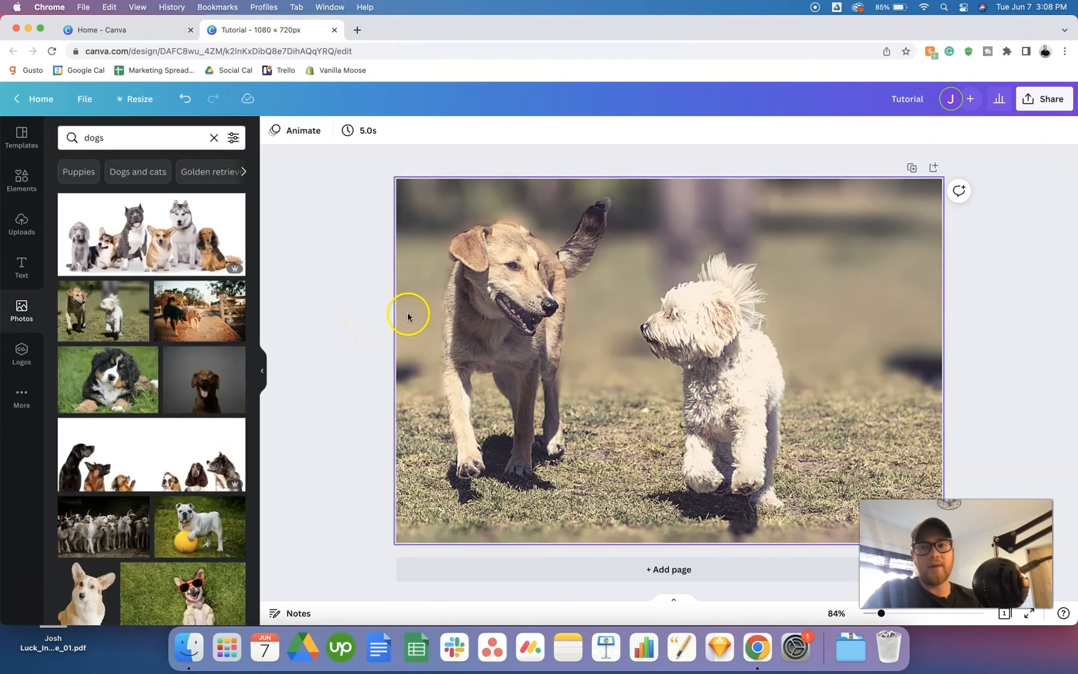
Step: Crop the dog photo by enlarging it slightly and repositioning it within the page
click(439, 310)
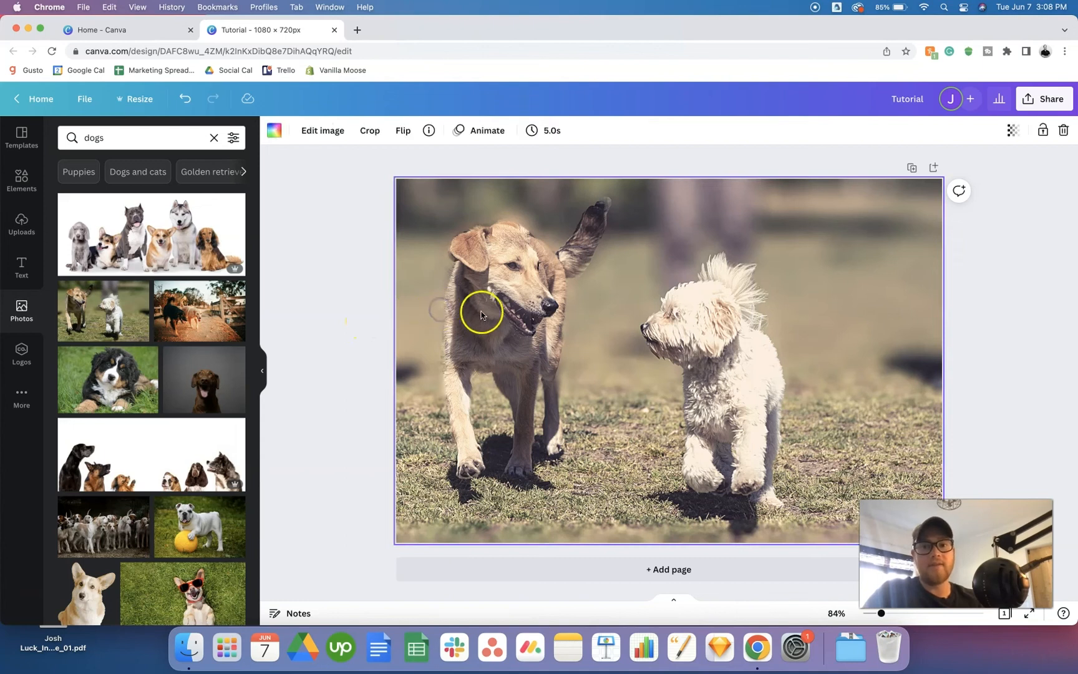
double_click(520, 321)
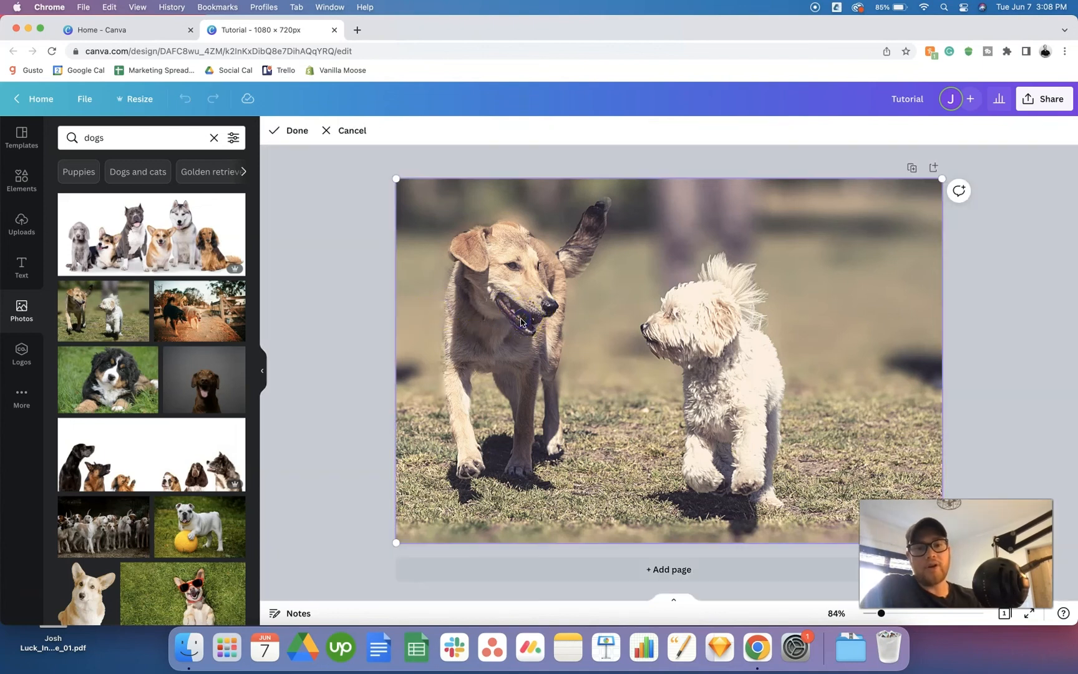
drag(389, 174, 337, 146)
drag(387, 219, 461, 236)
click(348, 262)
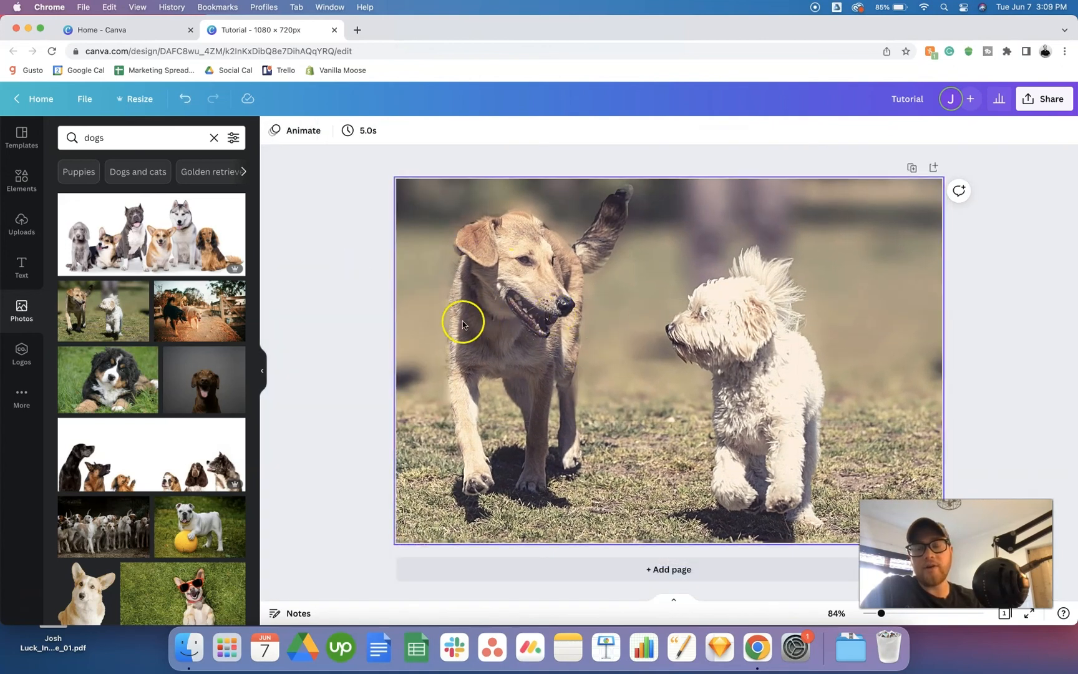
Step: Flip the dog photo horizontally and vertically, and flip it back to its original orientation
click(435, 308)
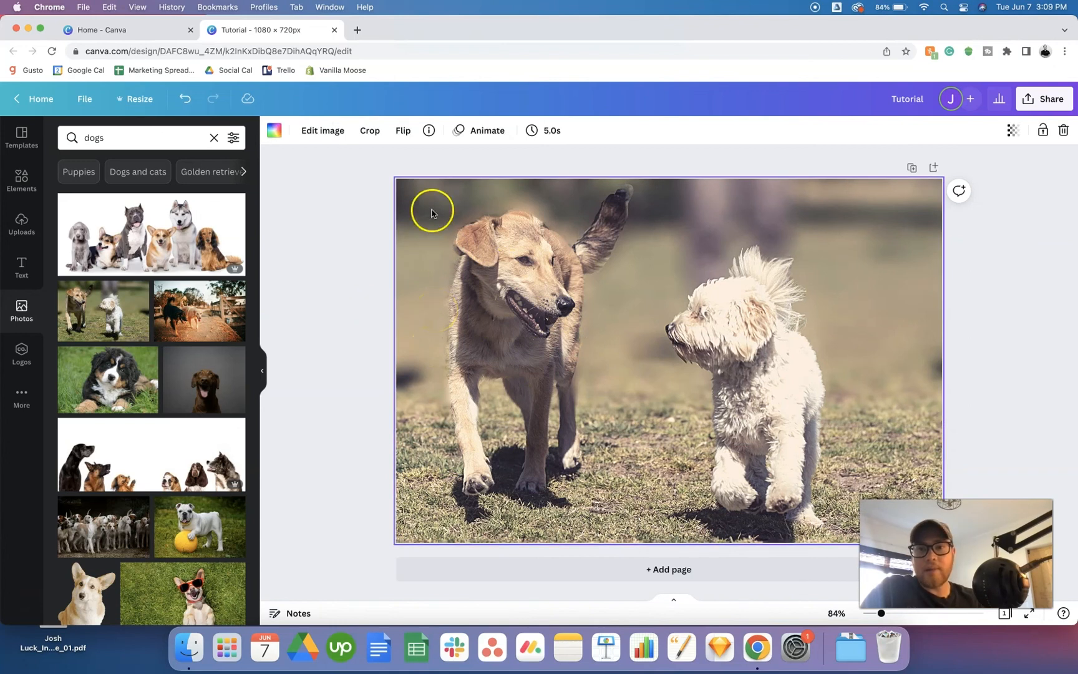
click(404, 132)
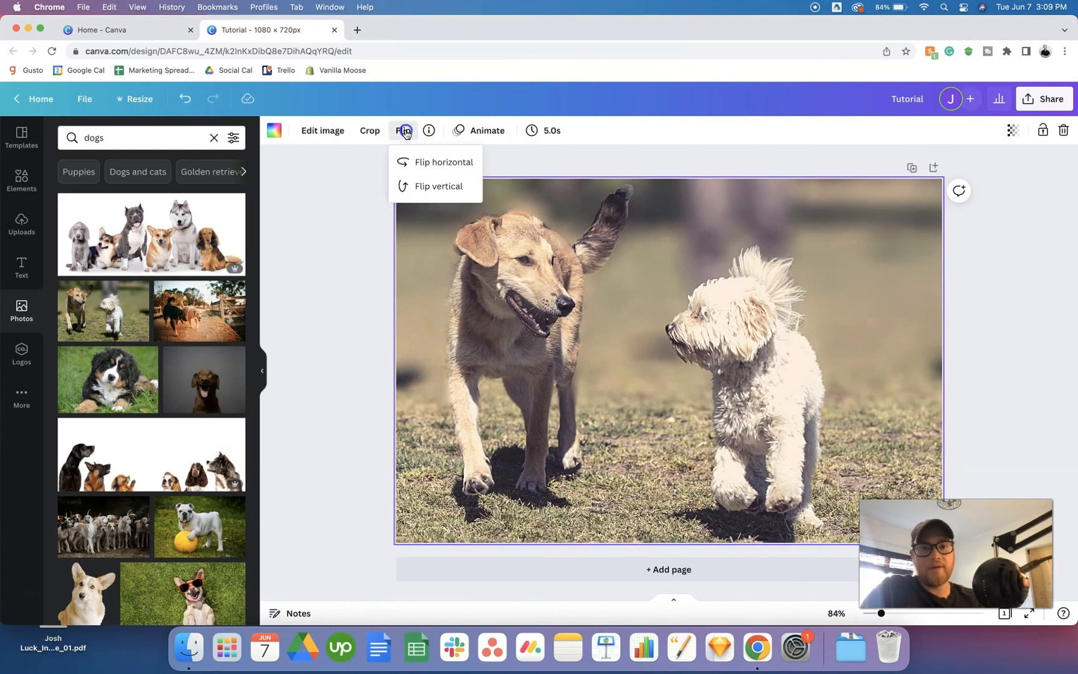
click(434, 162)
click(437, 191)
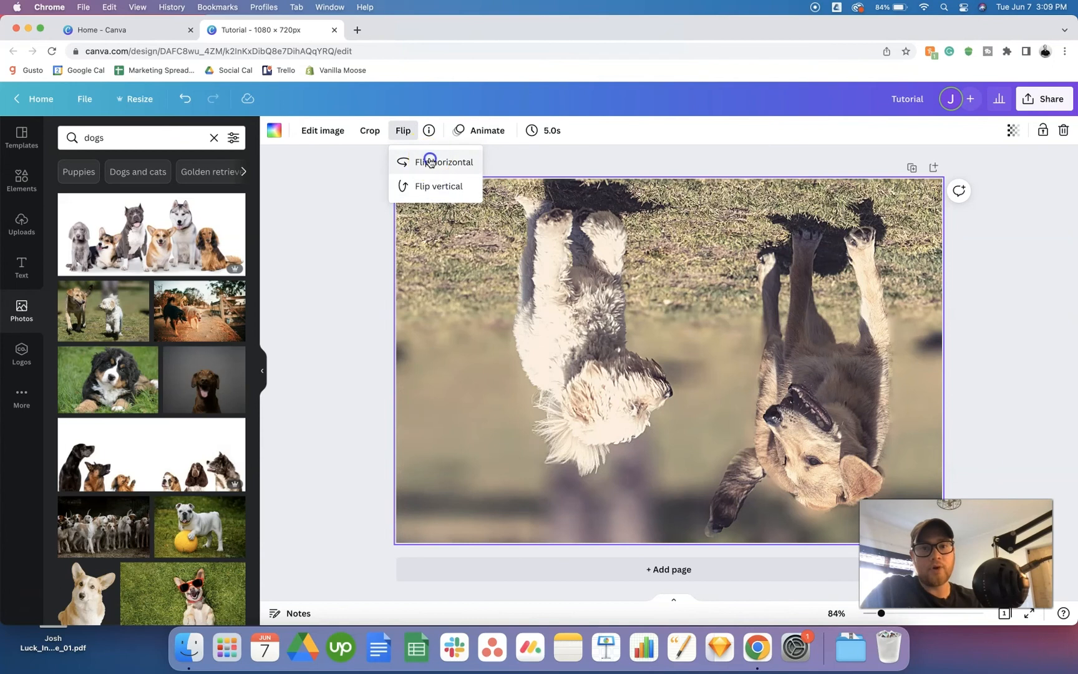
click(431, 162)
click(439, 186)
click(363, 231)
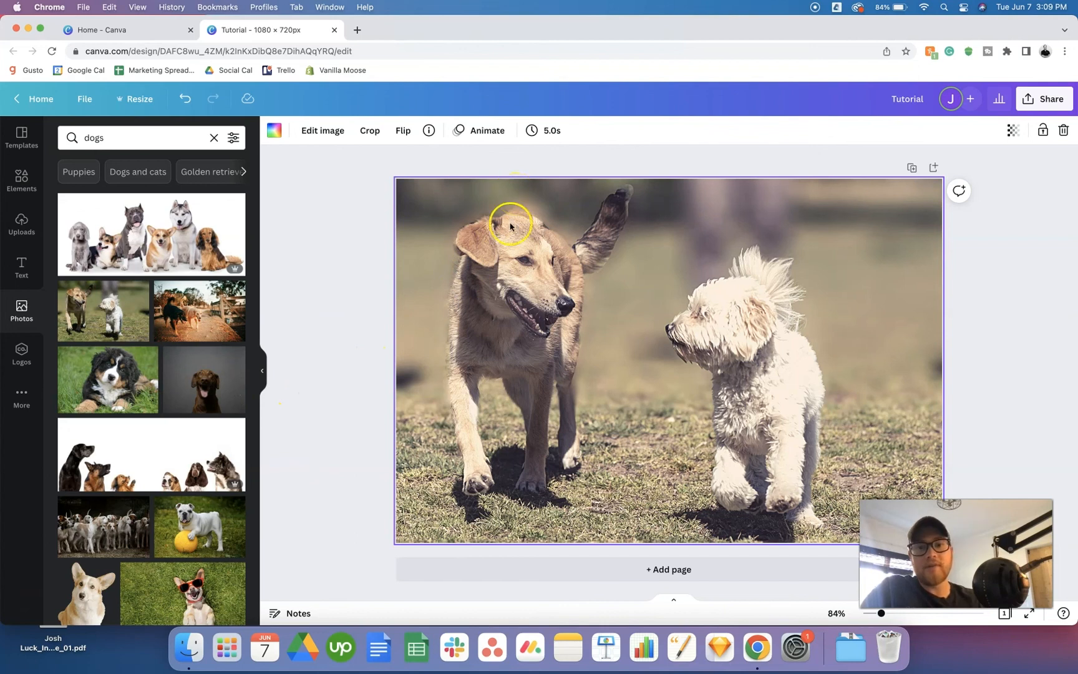
click(377, 247)
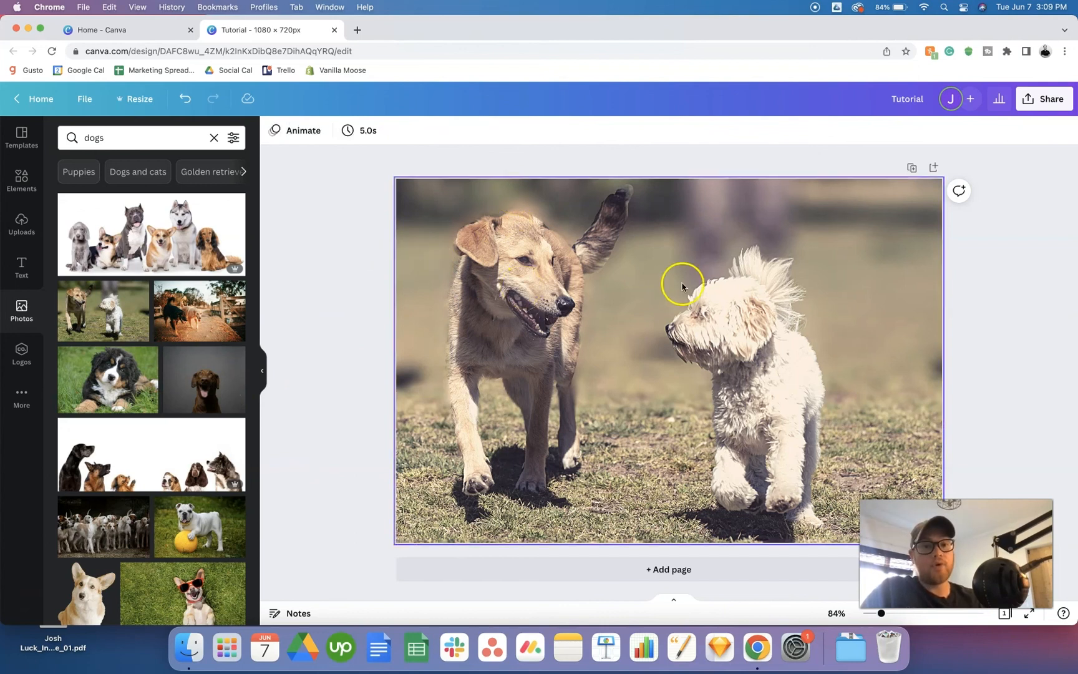
Step: Review the file types available for downloading the design, leaving the download settings as they are
click(1040, 100)
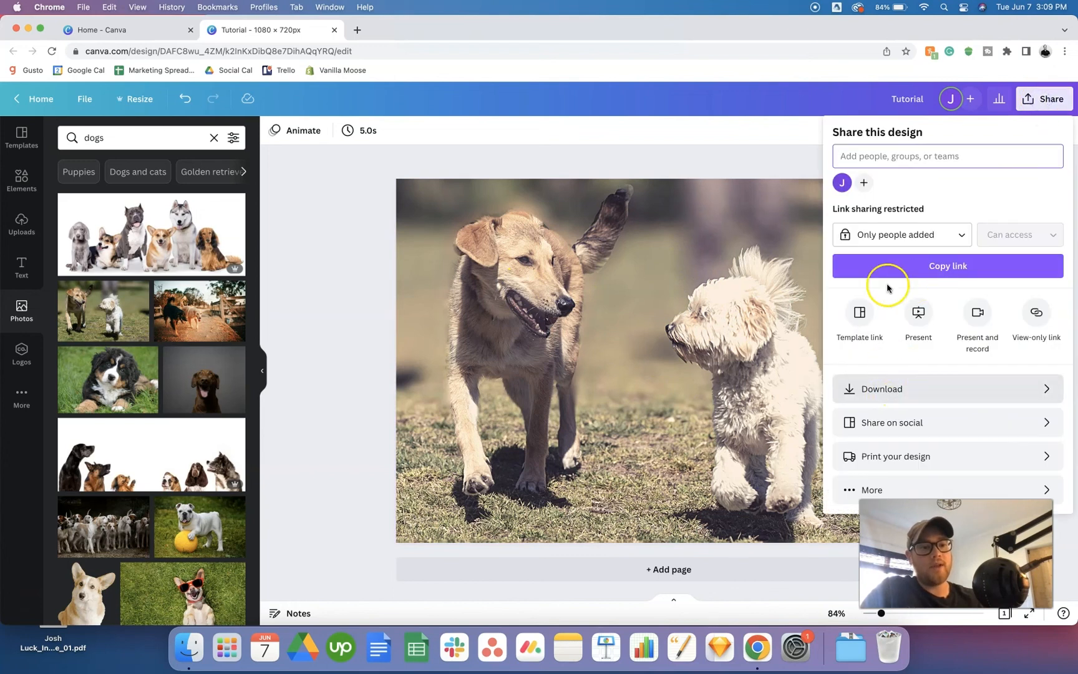
click(881, 390)
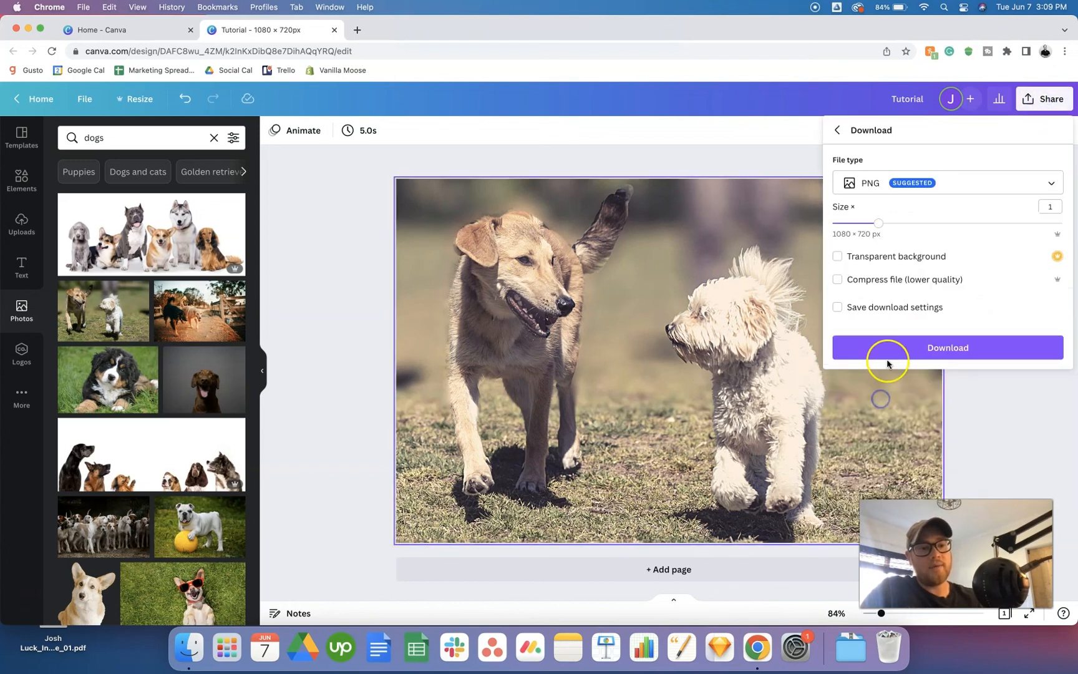
click(885, 185)
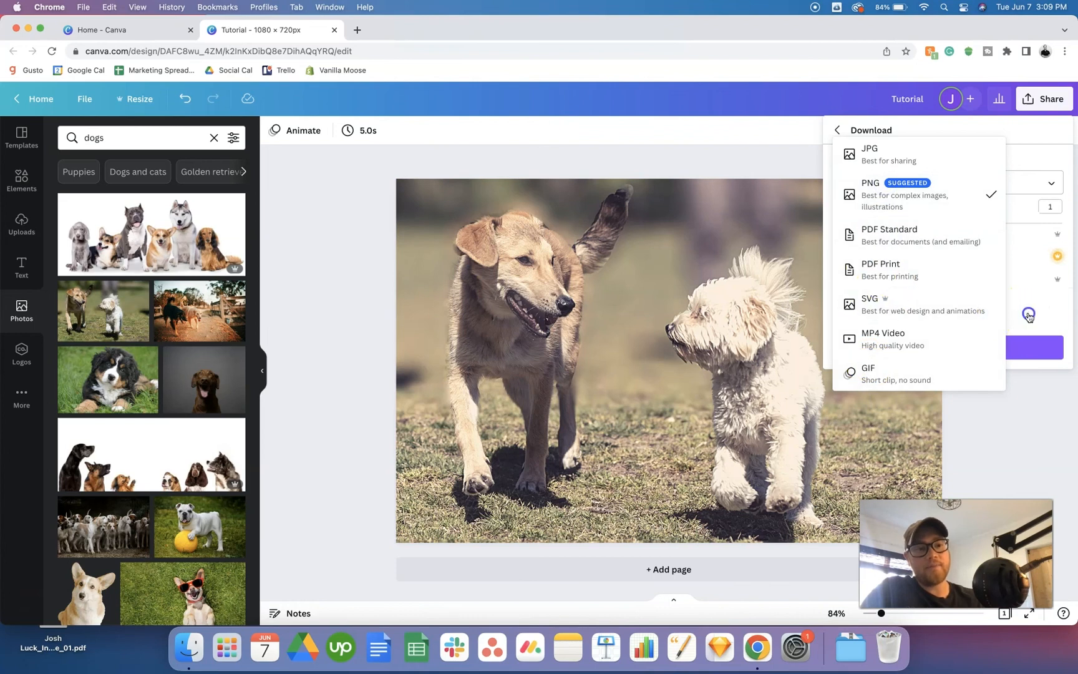
click(1029, 312)
click(849, 136)
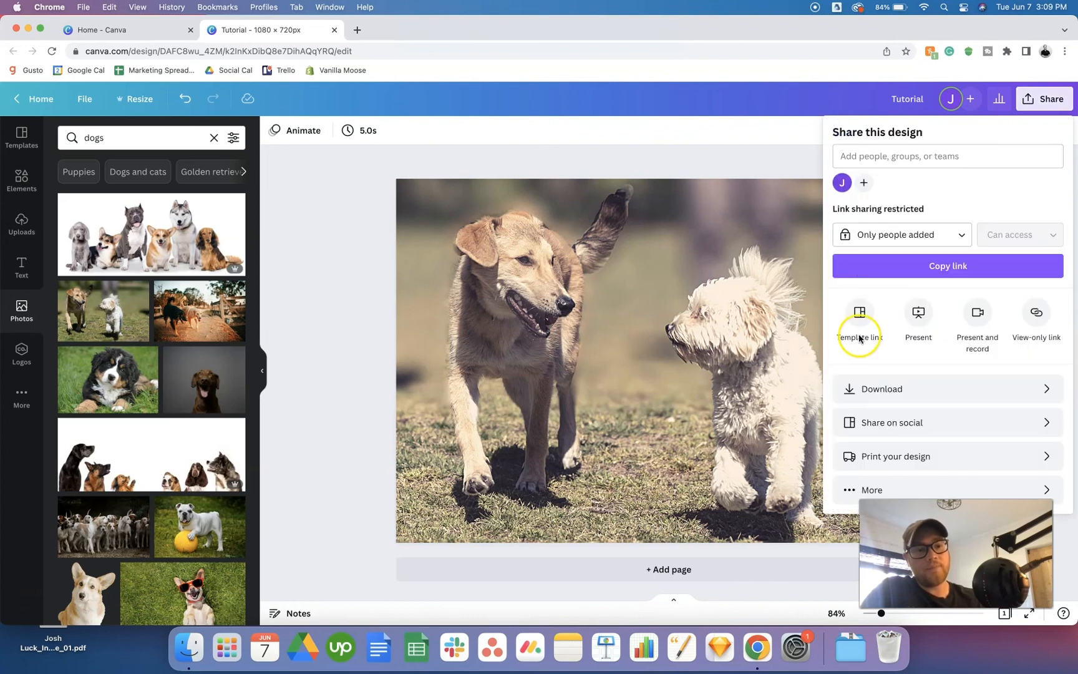
Step: Look through all sharing and publishing options for the design, including social, save, messaging and app integrations, and close the sharing options
click(868, 489)
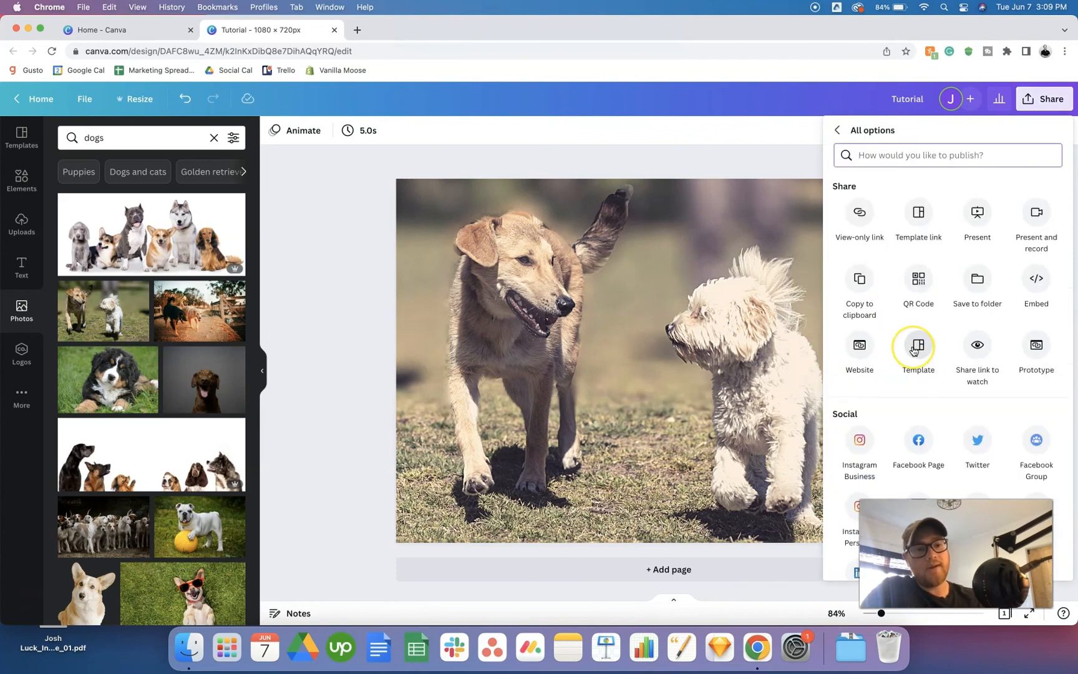
scroll(912, 350, down, 5)
scroll(913, 350, up, 5)
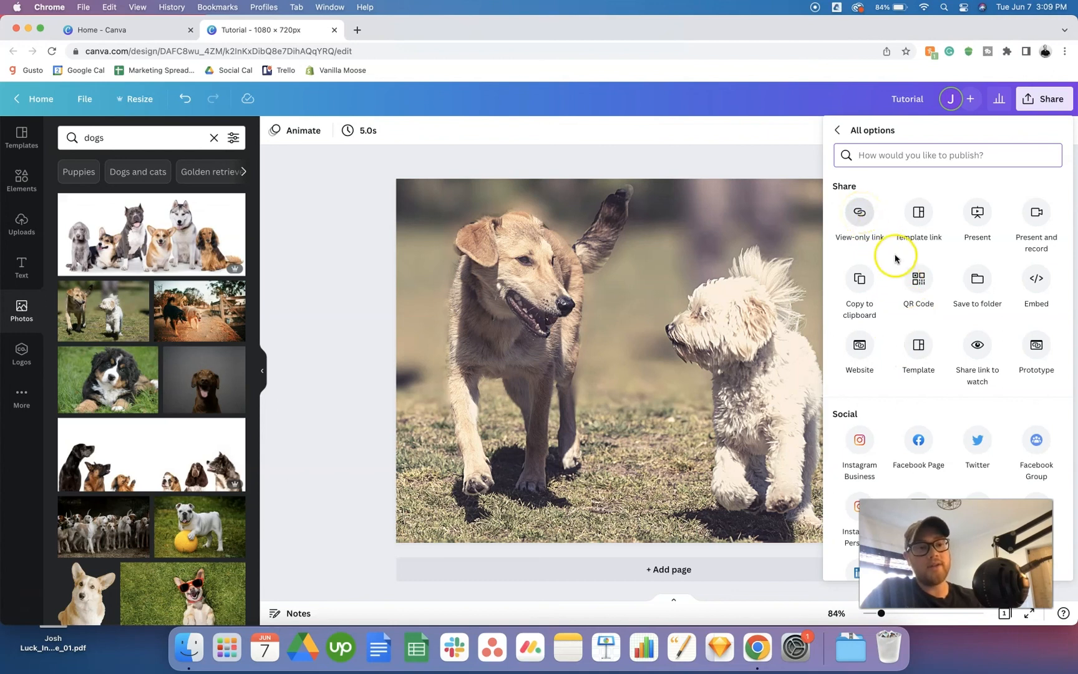
scroll(898, 262, down, 3)
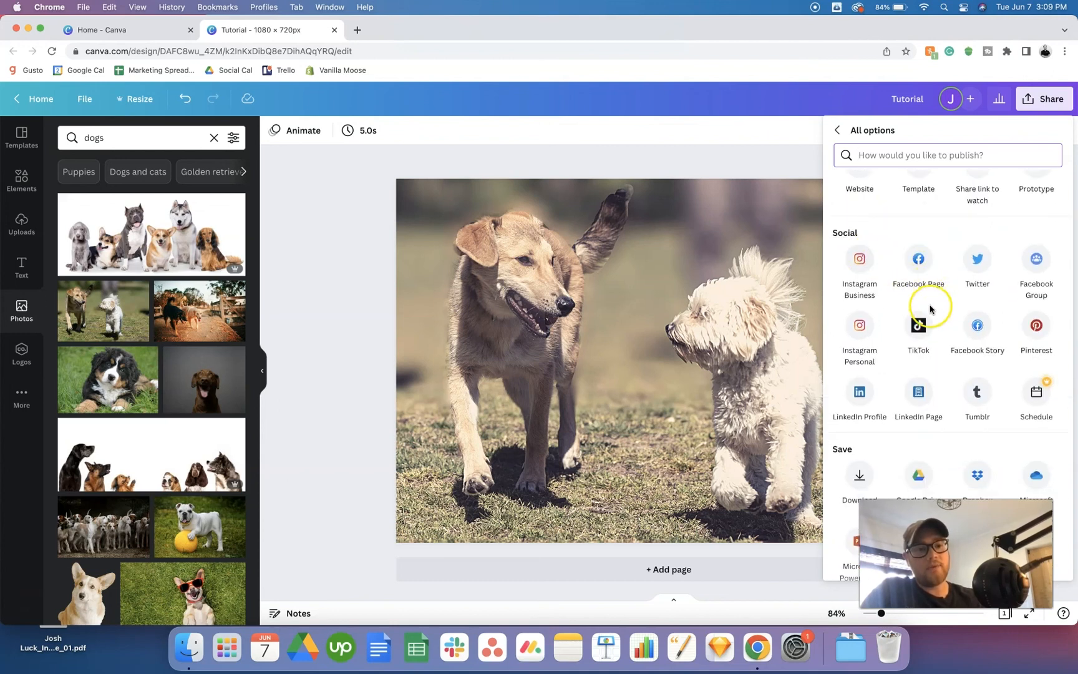
scroll(930, 308, down, 1)
scroll(926, 300, down, 3)
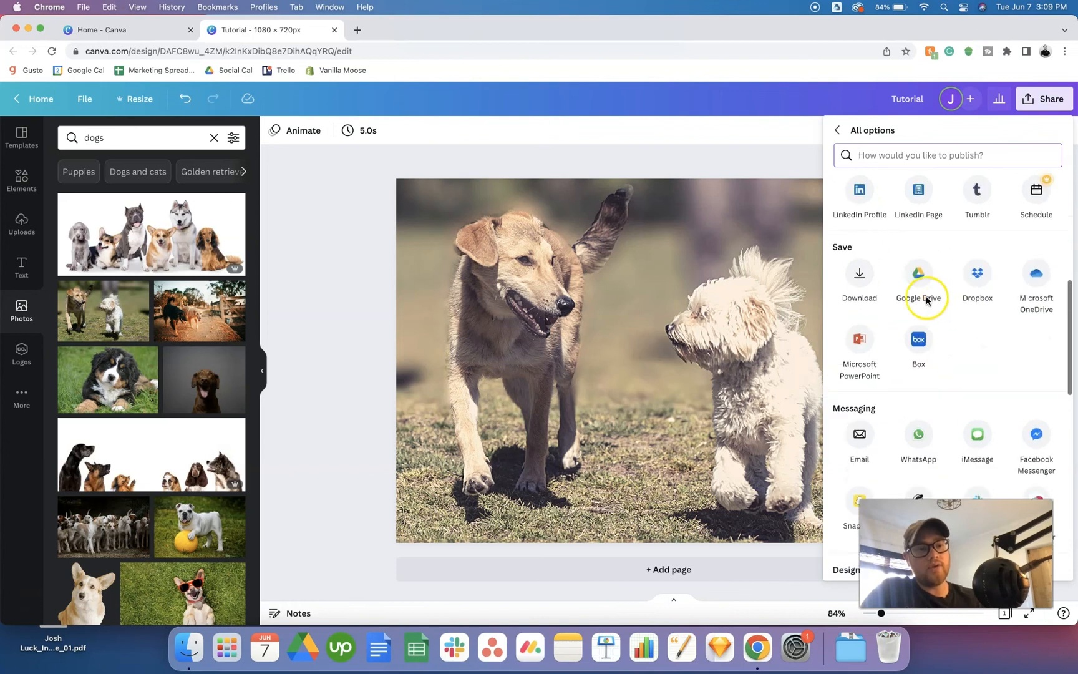
scroll(922, 377, down, 1)
scroll(922, 377, down, 12)
scroll(922, 376, up, 15)
scroll(922, 377, down, 15)
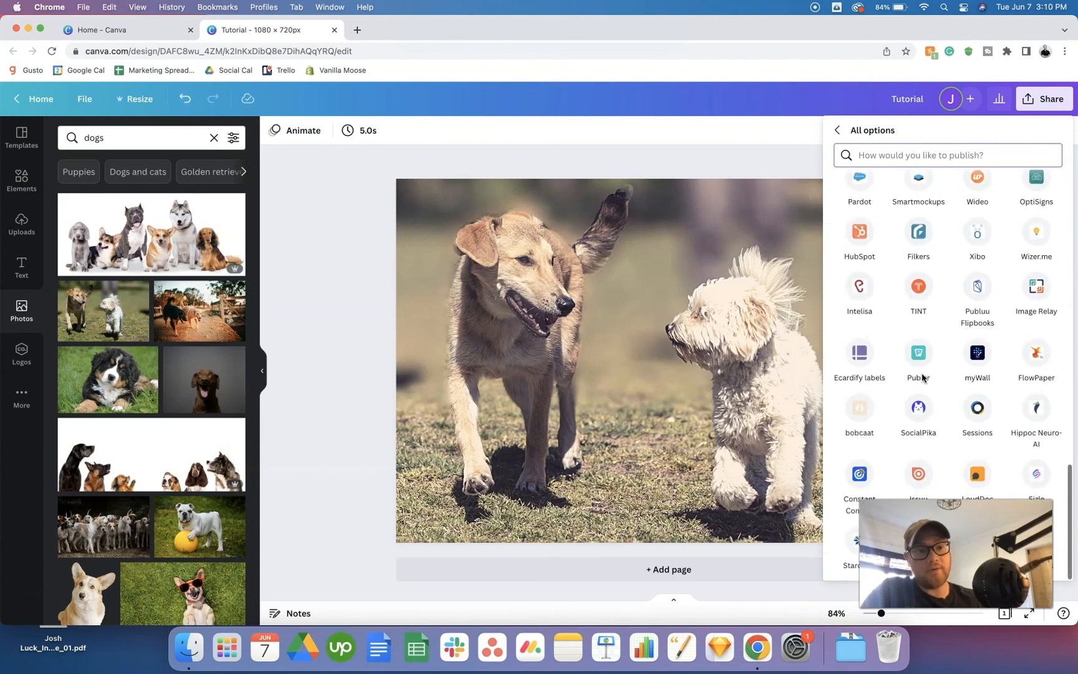
click(990, 180)
click(1039, 109)
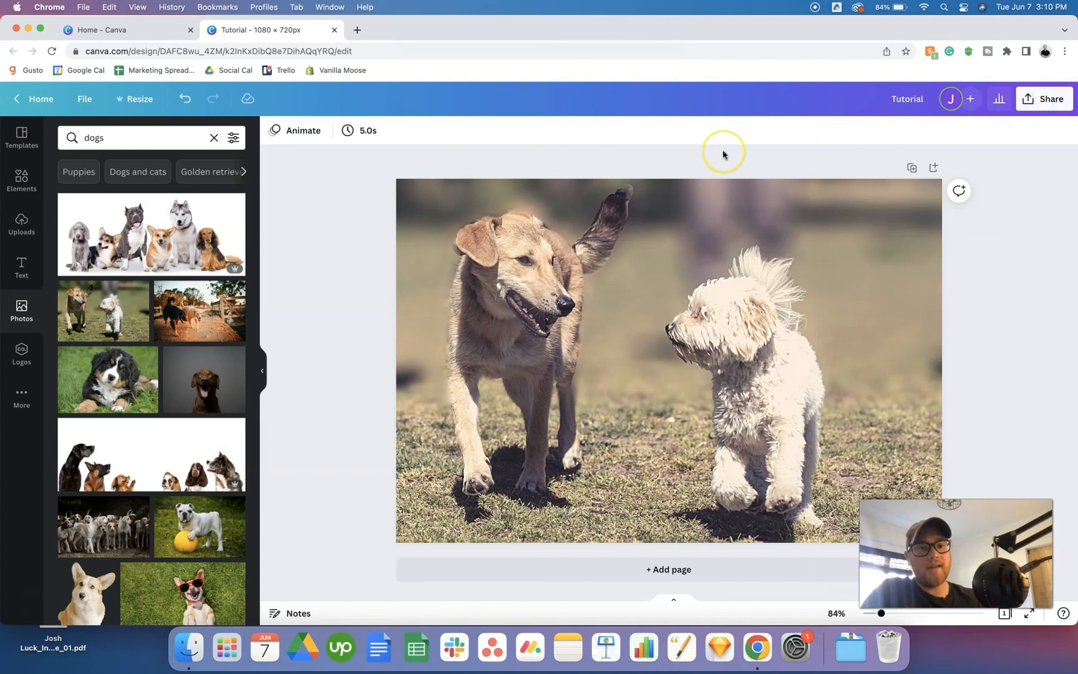